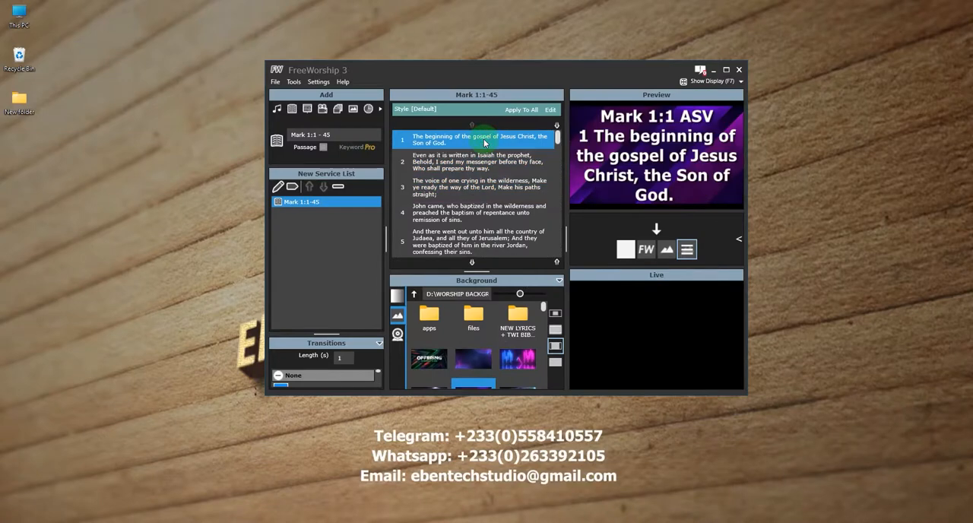
# Change the background image's fit mode and send the Mark 1:1 verse to the live output.
pyautogui.click(555, 332)
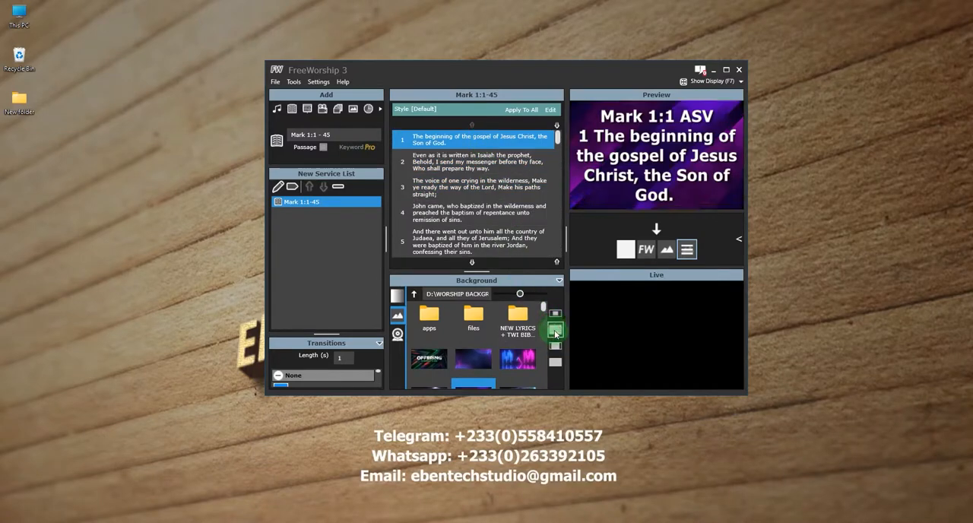
pyautogui.doubleClick(517, 146)
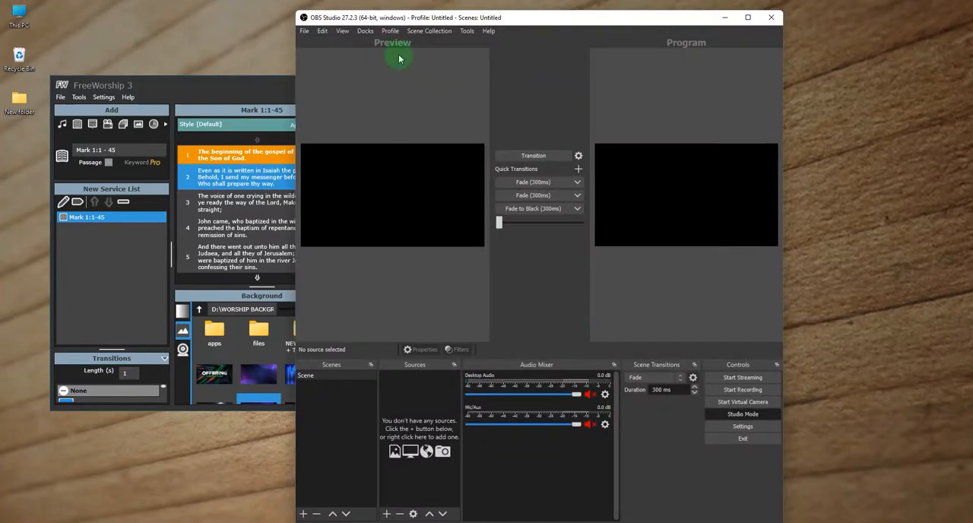
# Switch to OBS Studio and arrange its window beside FreeWorship so the scene, source and live areas are all accessible.
pyautogui.moveTo(446, 33); pyautogui.dragTo(631, 27)
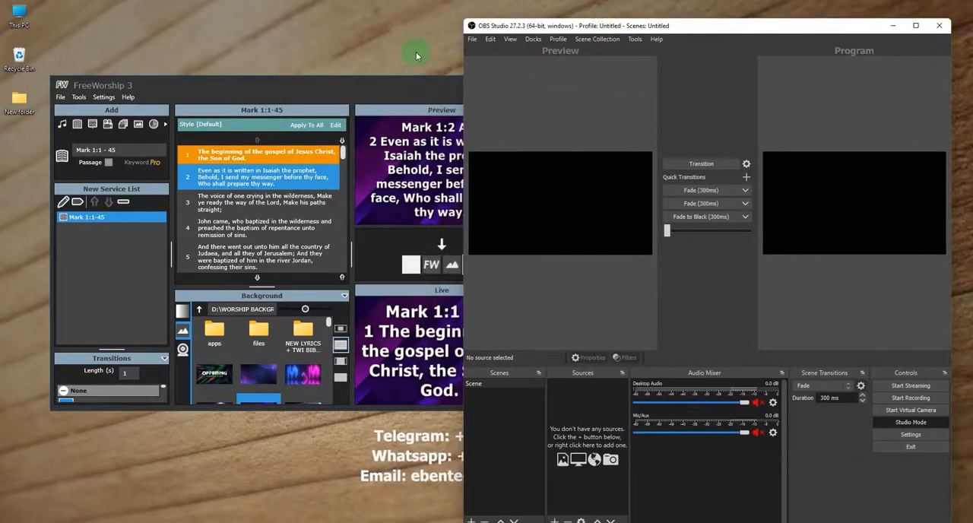
pyautogui.moveTo(368, 87); pyautogui.dragTo(278, 85)
pyautogui.click(503, 389)
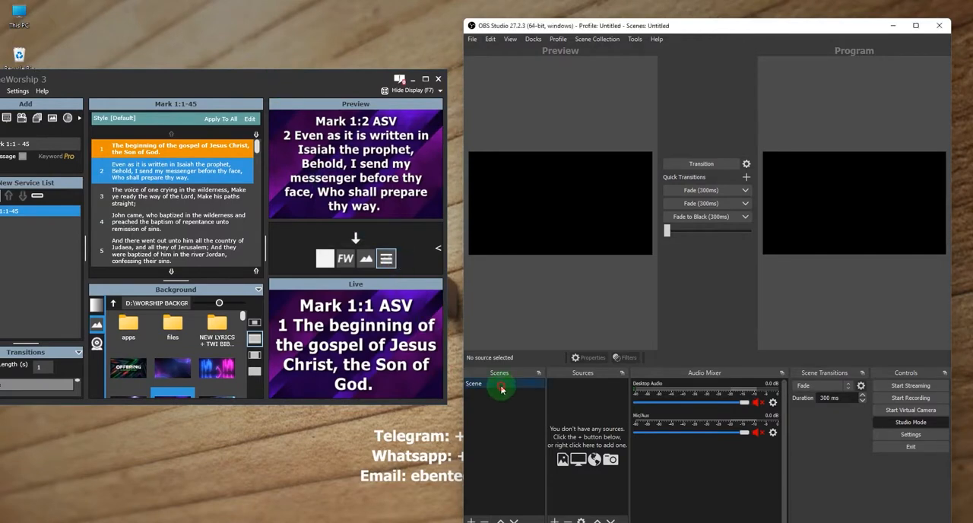
pyautogui.moveTo(632, 31); pyautogui.dragTo(637, 57)
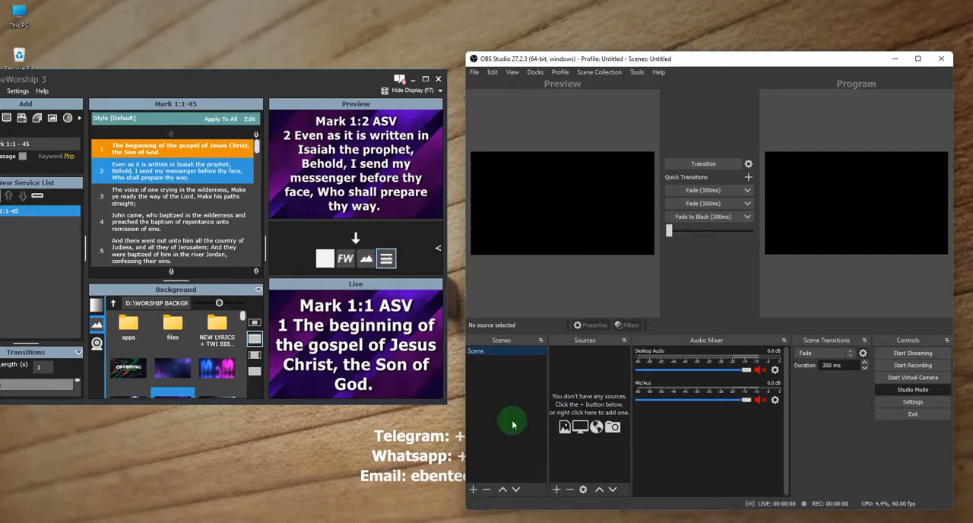
# Add a Video Capture Device source named camera to the default scene, using the USB Video device.
pyautogui.click(556, 490)
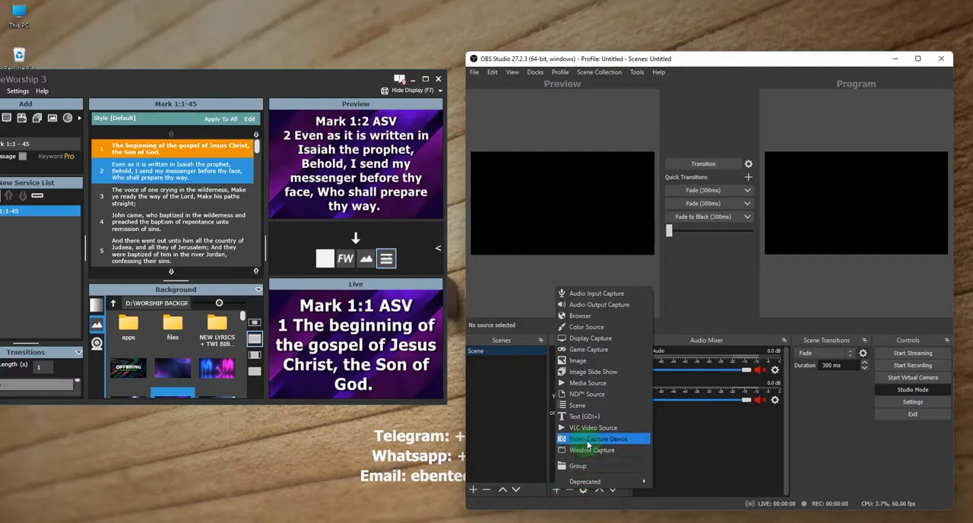
pyautogui.click(587, 441)
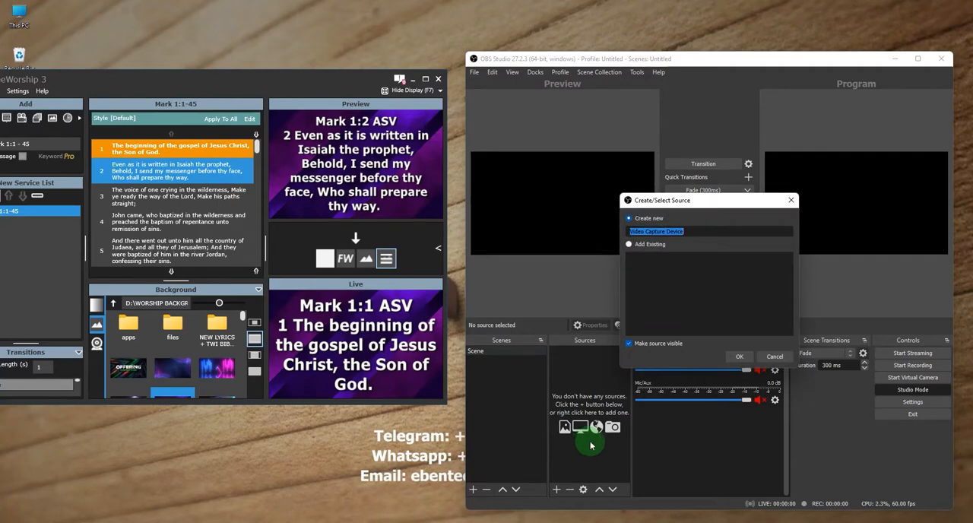
pyautogui.write('c')
pyautogui.press('Return')
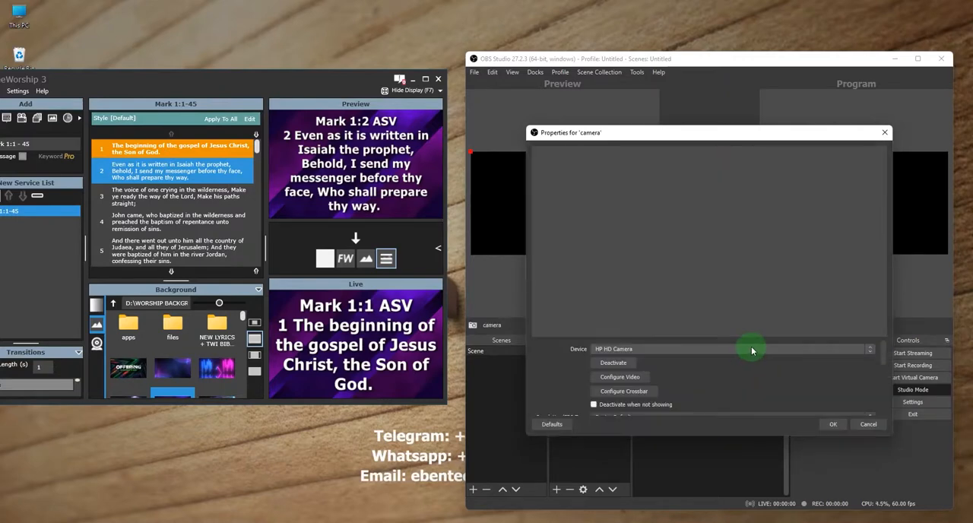
pyautogui.click(752, 350)
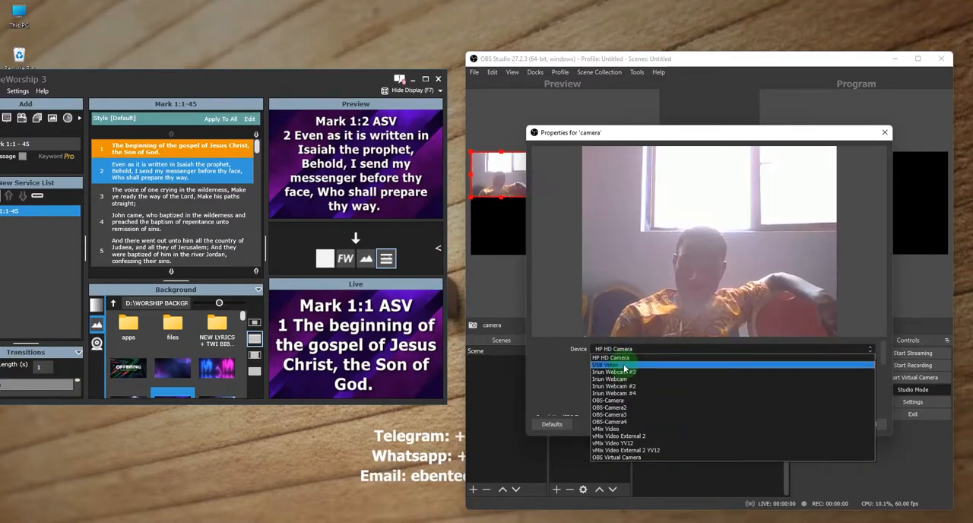
pyautogui.click(624, 365)
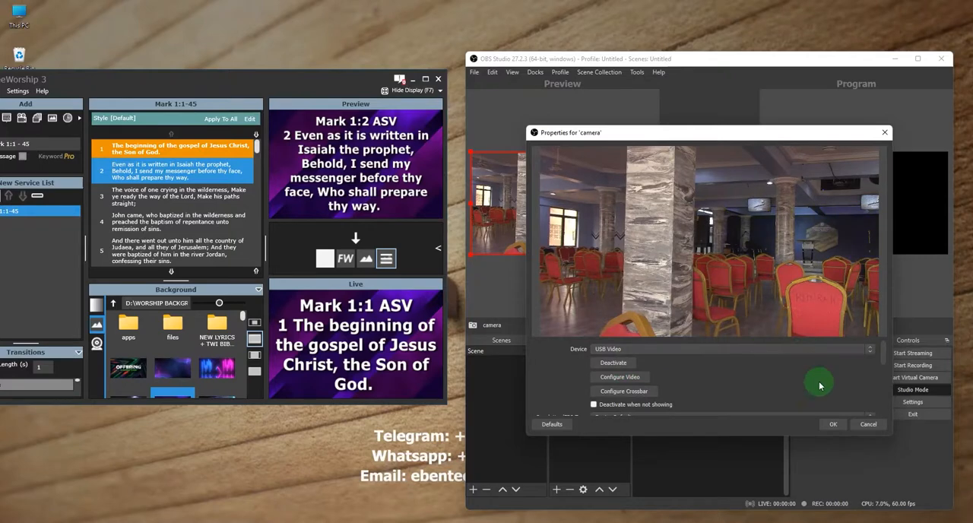
pyautogui.click(833, 426)
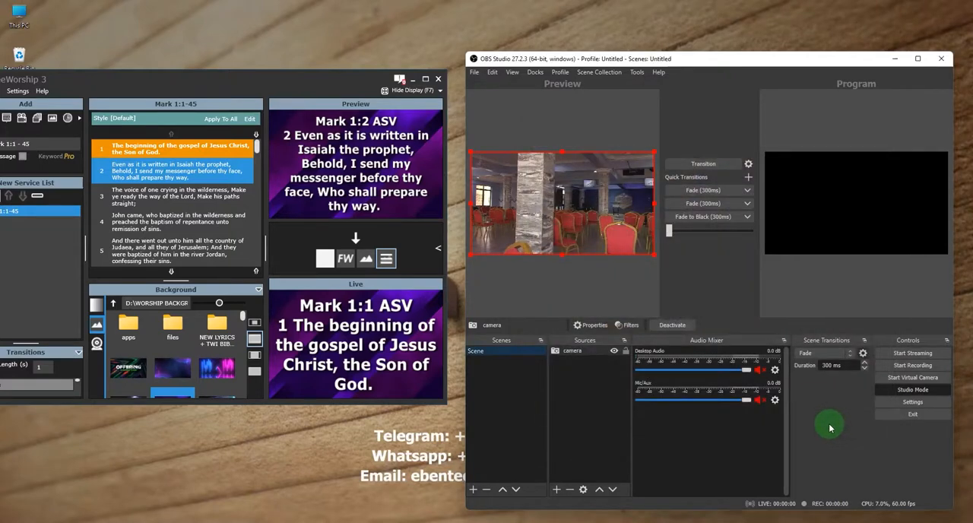
pyautogui.click(587, 353)
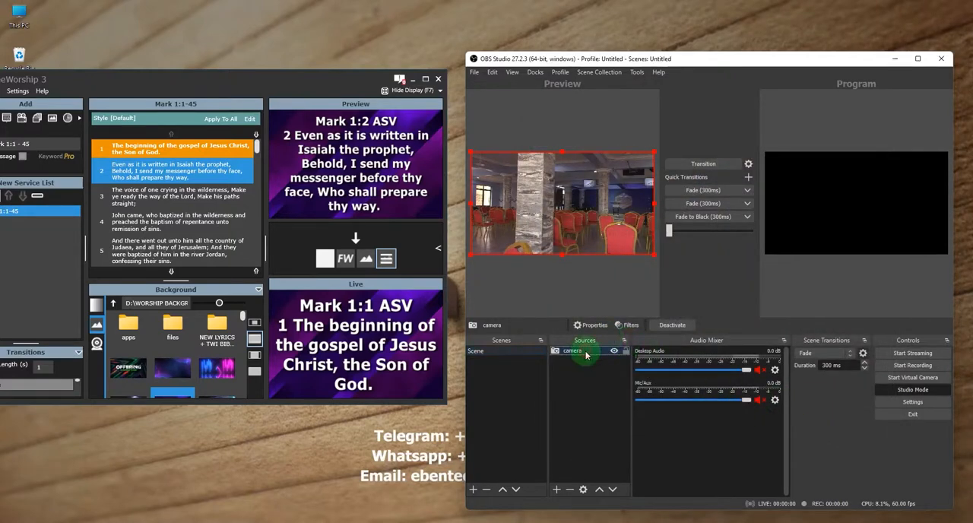
pyautogui.click(597, 287)
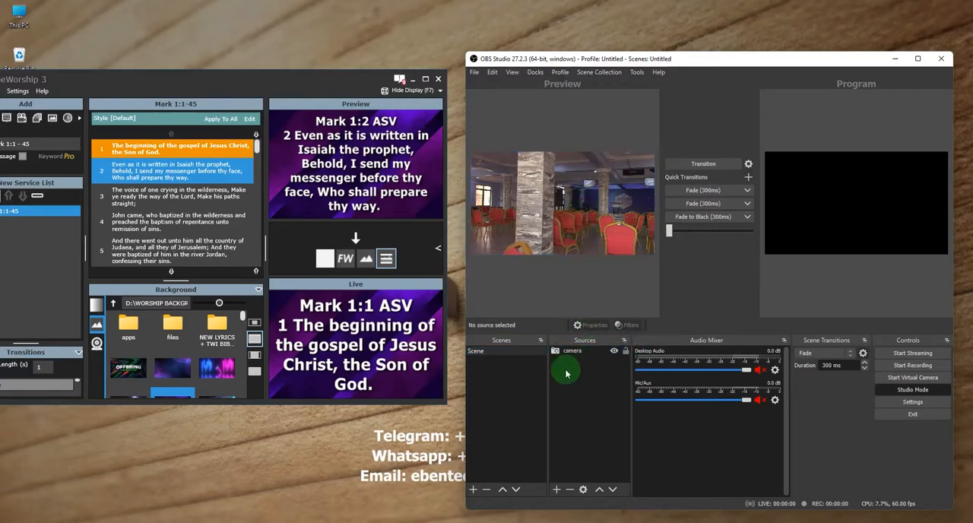
# Add an Audio Input Capture source named sound, using the Digital Audio Interface (6- USB Digital Audio) device.
pyautogui.click(558, 491)
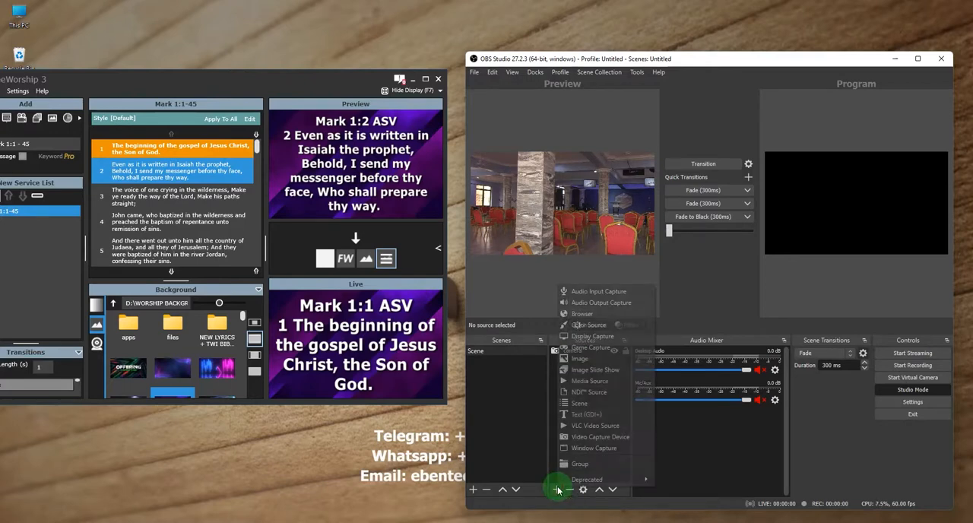
pyautogui.click(582, 297)
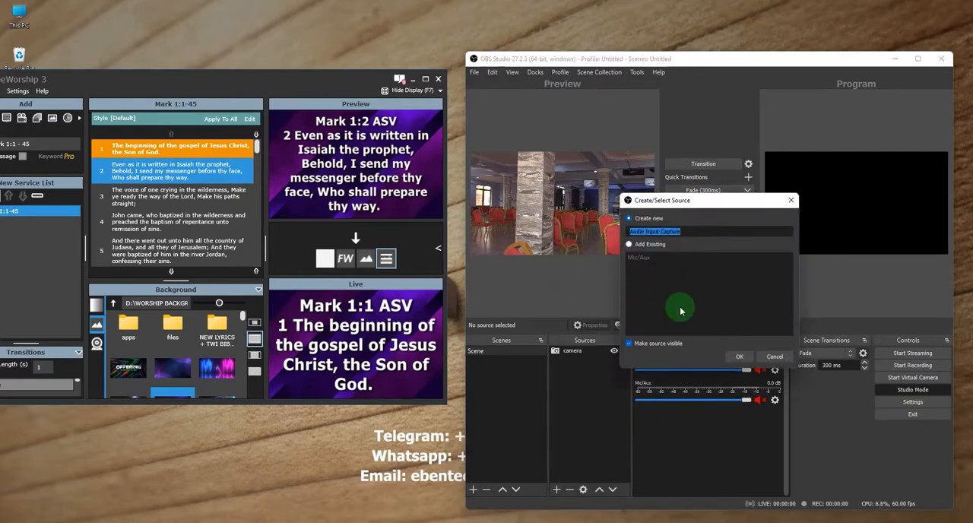
pyautogui.write('so')
pyautogui.press('Return')
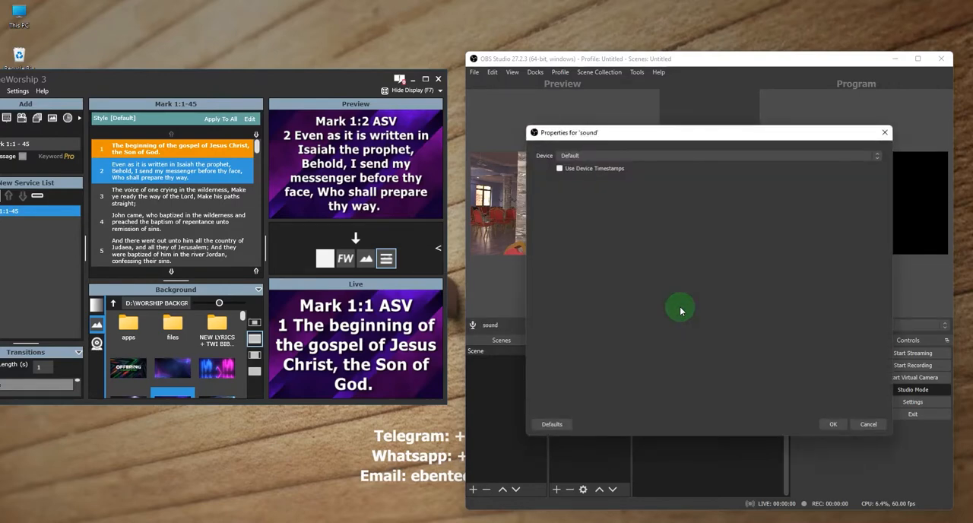
pyautogui.click(804, 155)
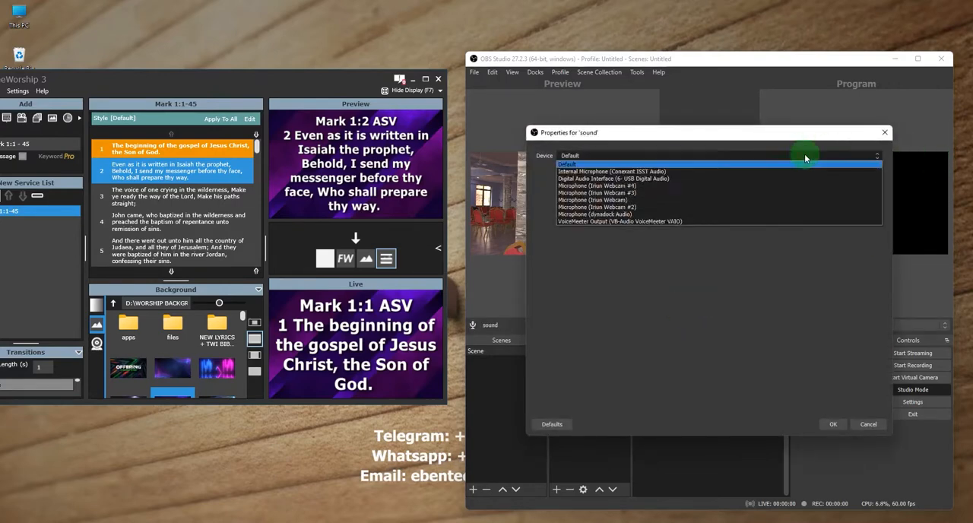
pyautogui.click(640, 180)
pyautogui.click(835, 424)
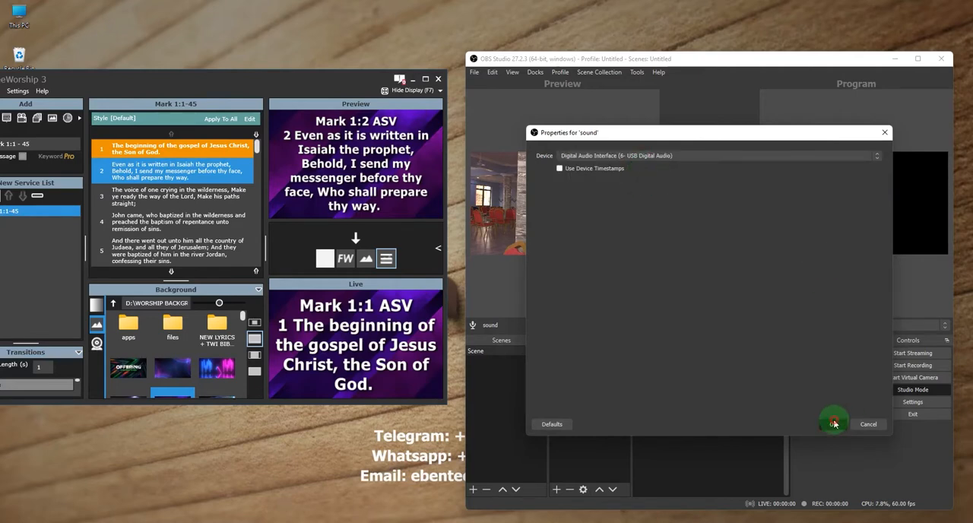
# Review the sound source's properties and close them without changes.
pyautogui.click(578, 353)
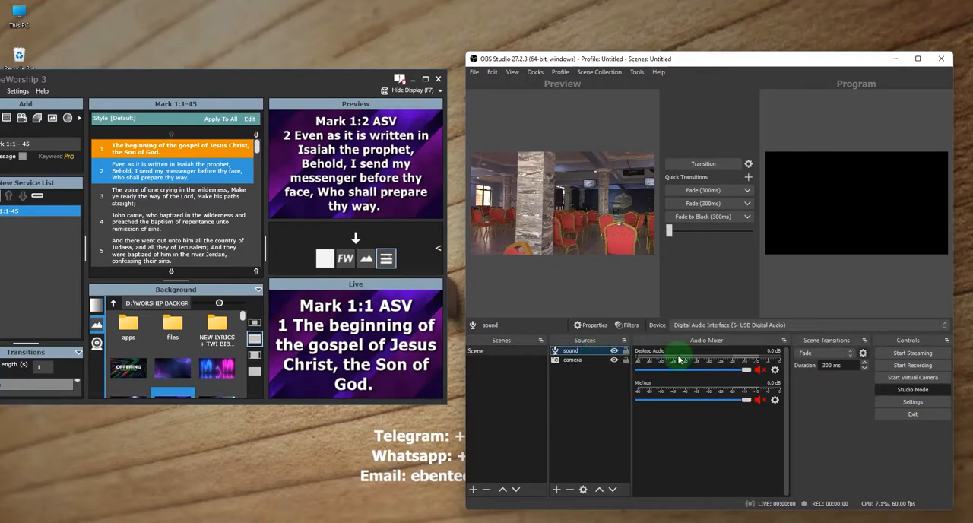
pyautogui.rightClick(602, 356)
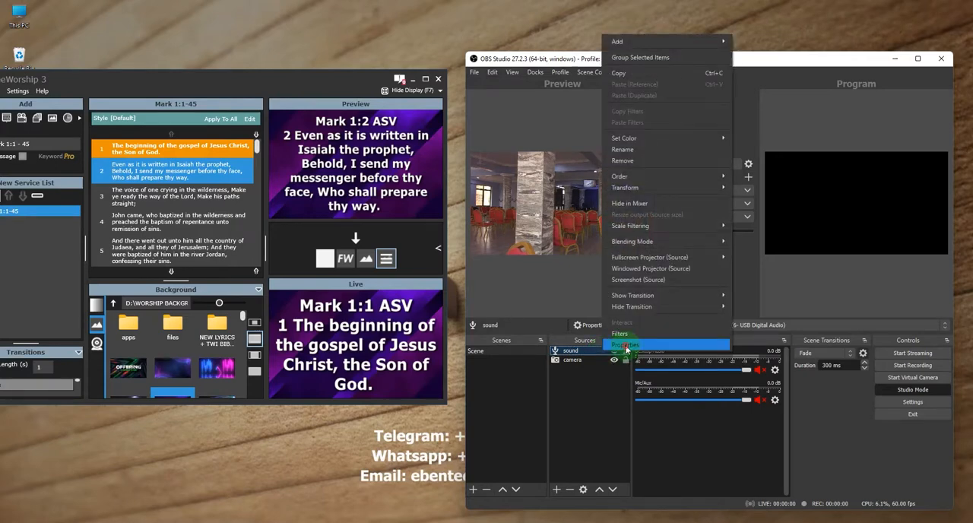
pyautogui.click(626, 349)
pyautogui.click(834, 424)
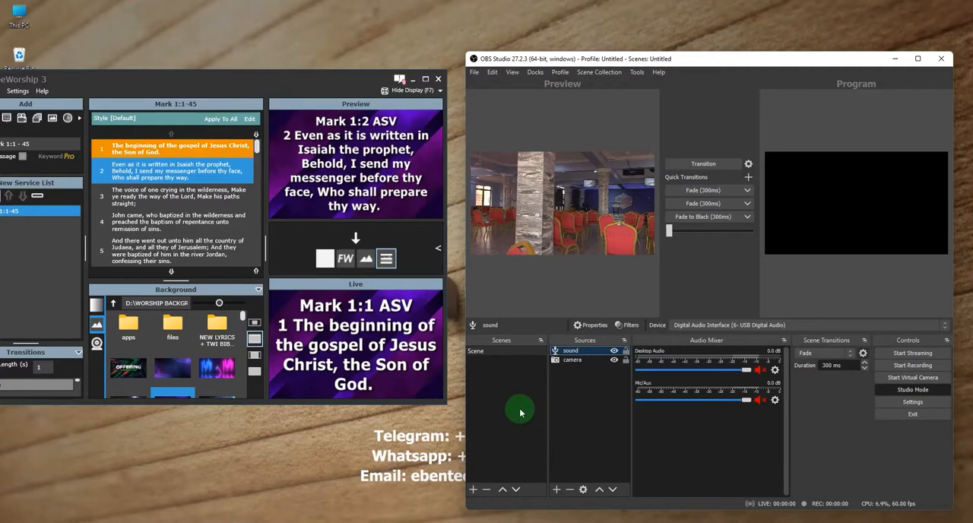
# Create a new scene named presentation.
pyautogui.click(474, 490)
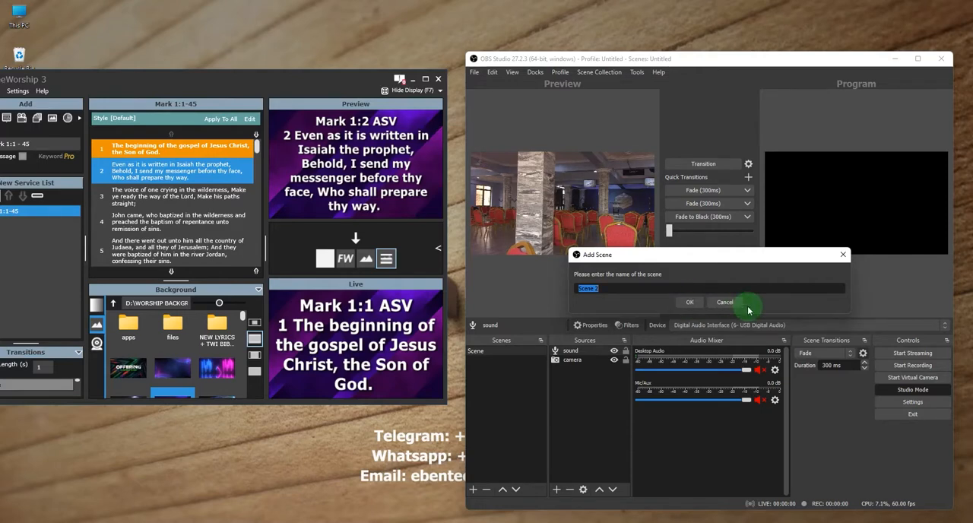
pyautogui.write('presentation')
pyautogui.press('Return')
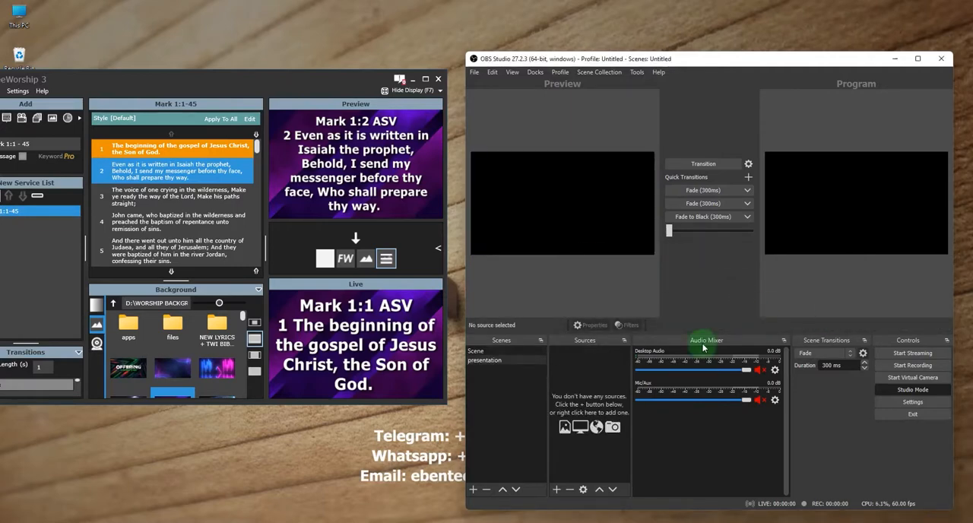
# Add a Display Capture source named freeworship to the presentation scene, capturing Display 2: 1920x1200 @ 1920,0.
pyautogui.click(560, 492)
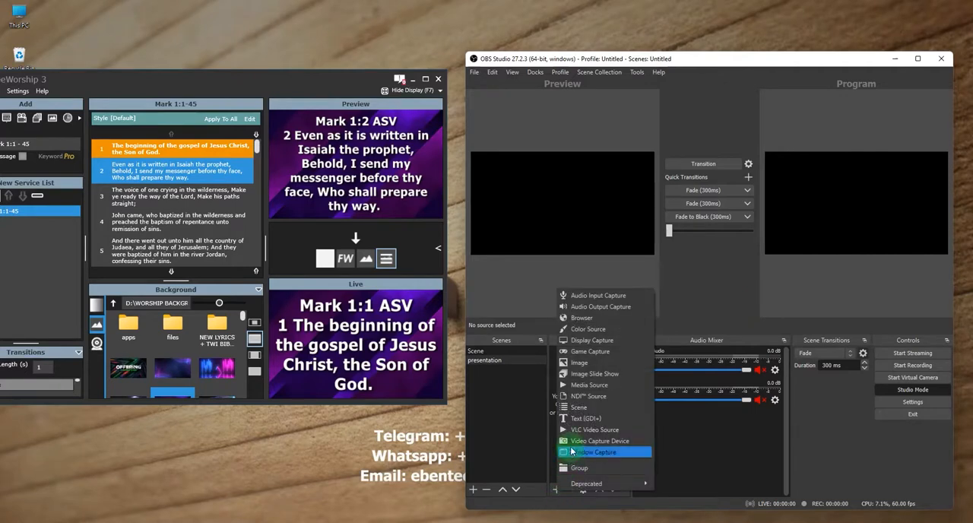
pyautogui.click(628, 340)
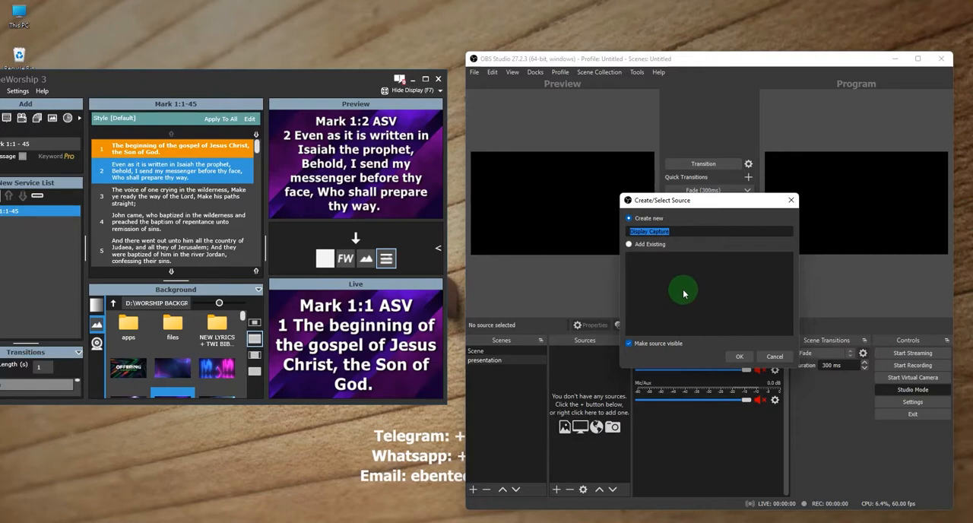
pyautogui.write('freeworship')
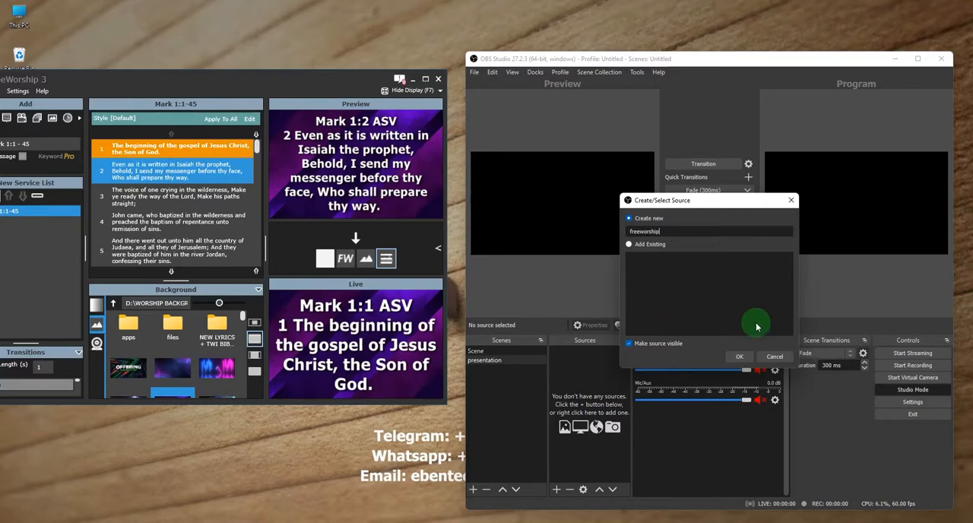
pyautogui.click(739, 356)
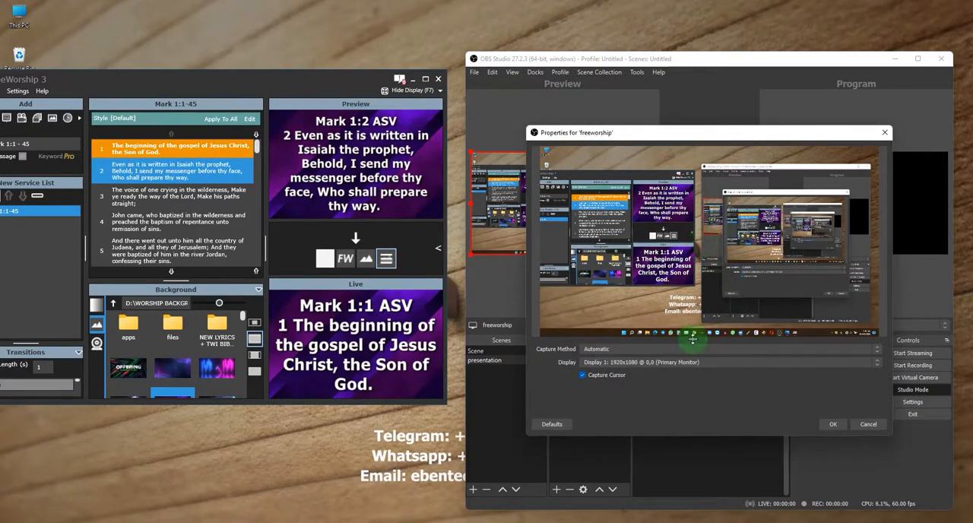
pyautogui.click(730, 362)
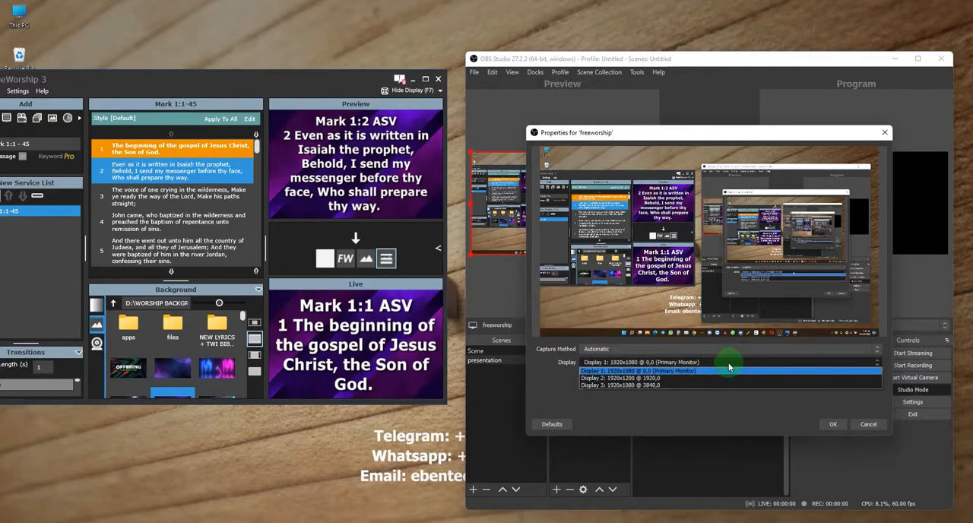
pyautogui.click(646, 385)
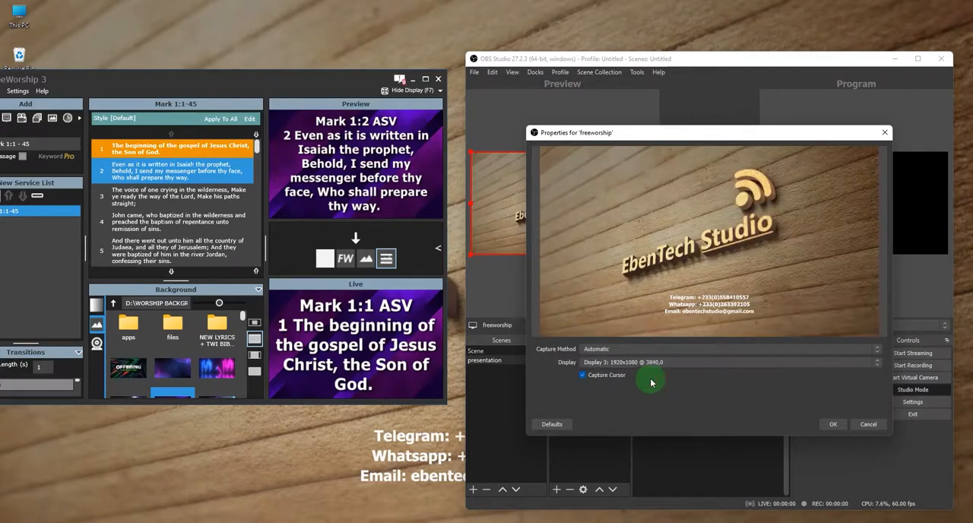
pyautogui.click(690, 364)
pyautogui.click(663, 379)
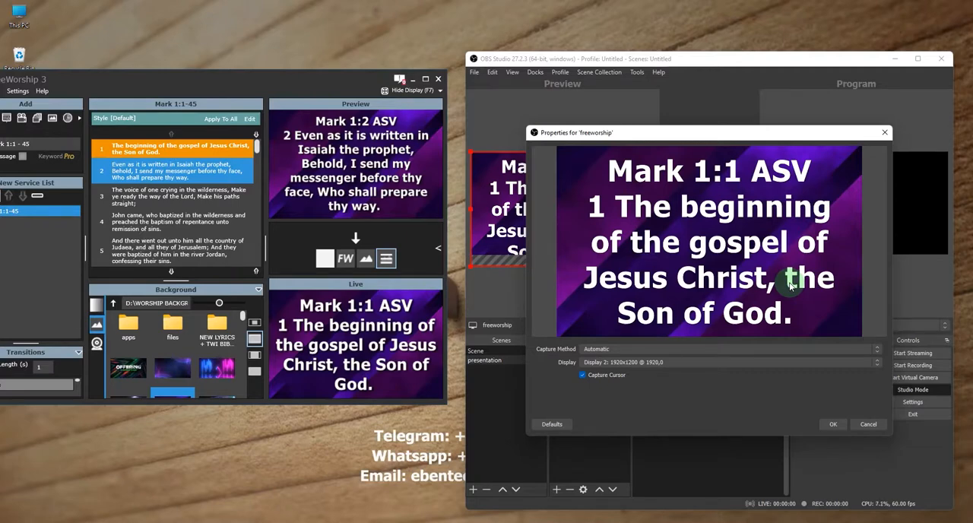
pyautogui.click(832, 424)
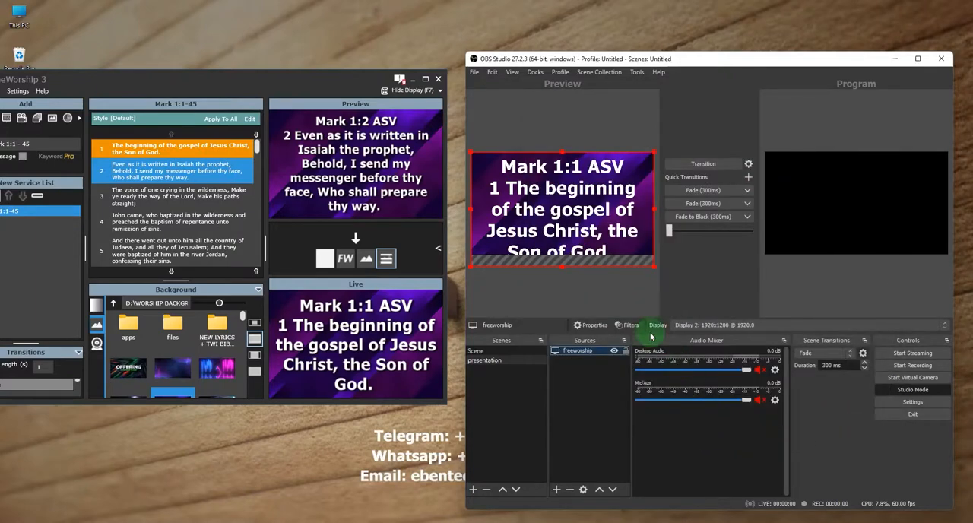
# Resize the freeworship capture in the preview to fit the full canvas so the whole verse shows.
pyautogui.moveTo(655, 266); pyautogui.dragTo(654, 236)
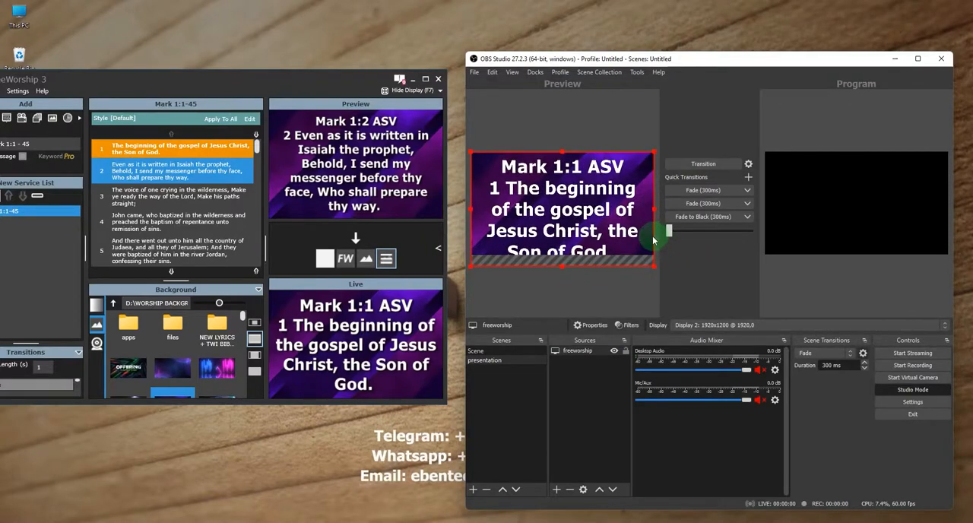
pyautogui.click(631, 288)
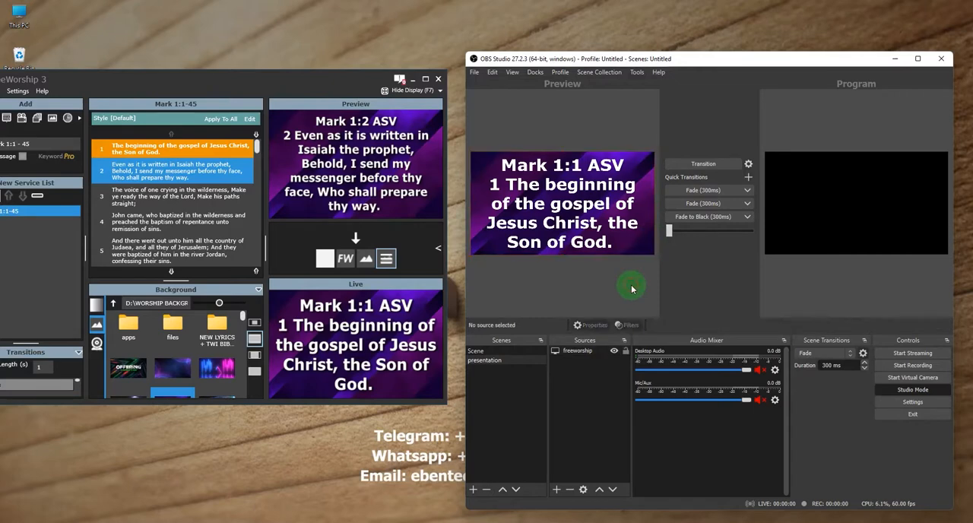
pyautogui.click(580, 351)
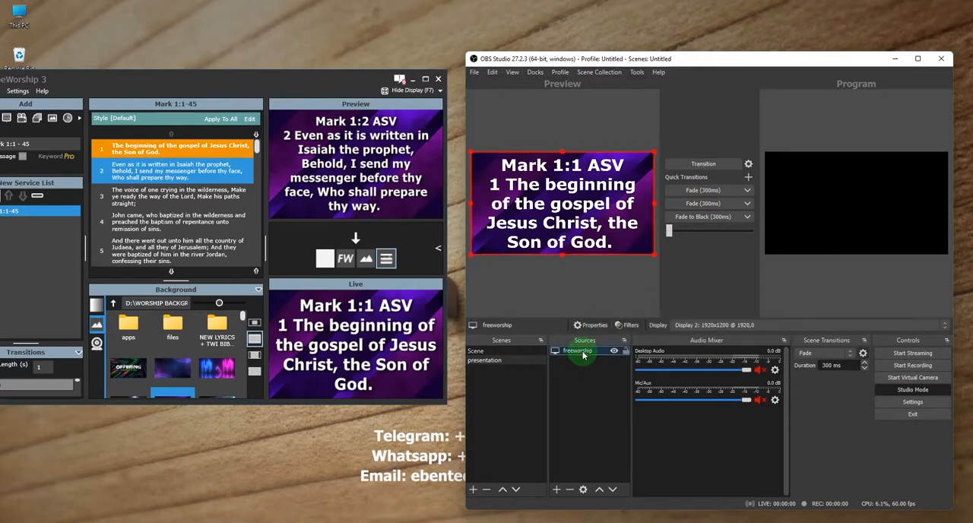
# Add the existing sound audio input capture to the presentation scene.
pyautogui.click(556, 490)
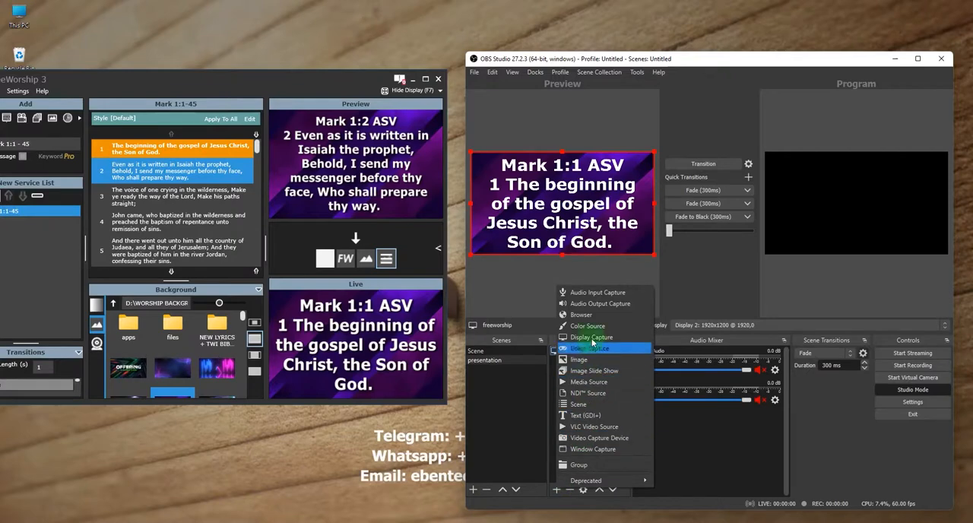
pyautogui.click(600, 292)
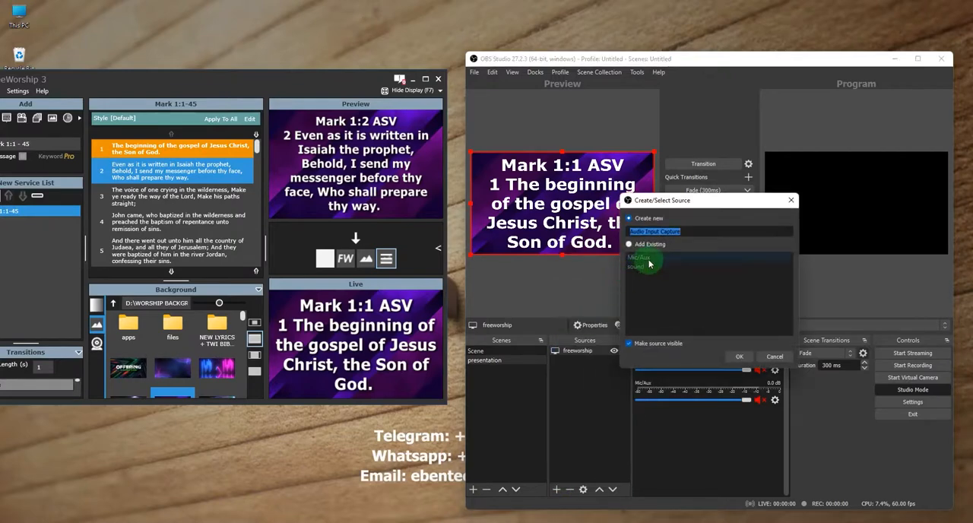
pyautogui.click(637, 266)
pyautogui.click(745, 359)
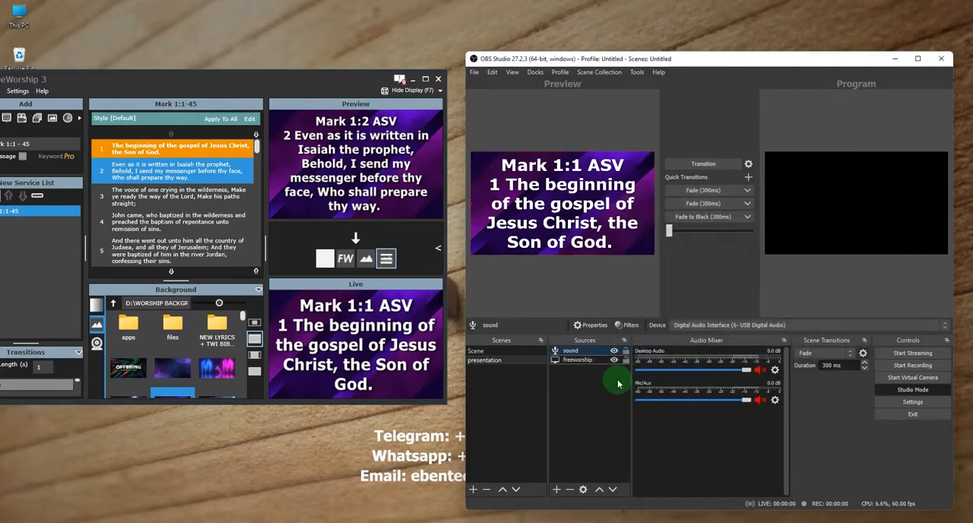
pyautogui.click(584, 360)
pyautogui.click(581, 351)
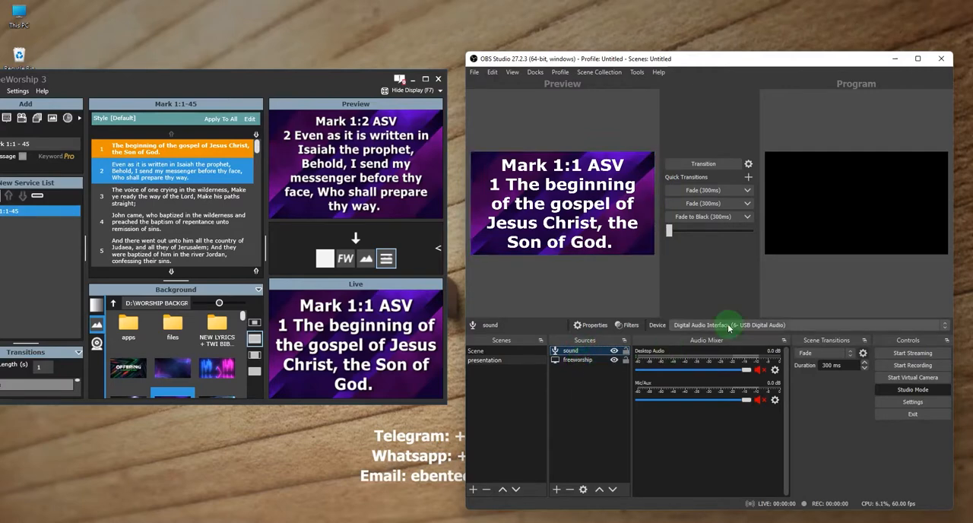
pyautogui.click(552, 394)
# Transition the program output to the camera scene, over to the presentation scene, and back to the camera scene.
pyautogui.click(477, 351)
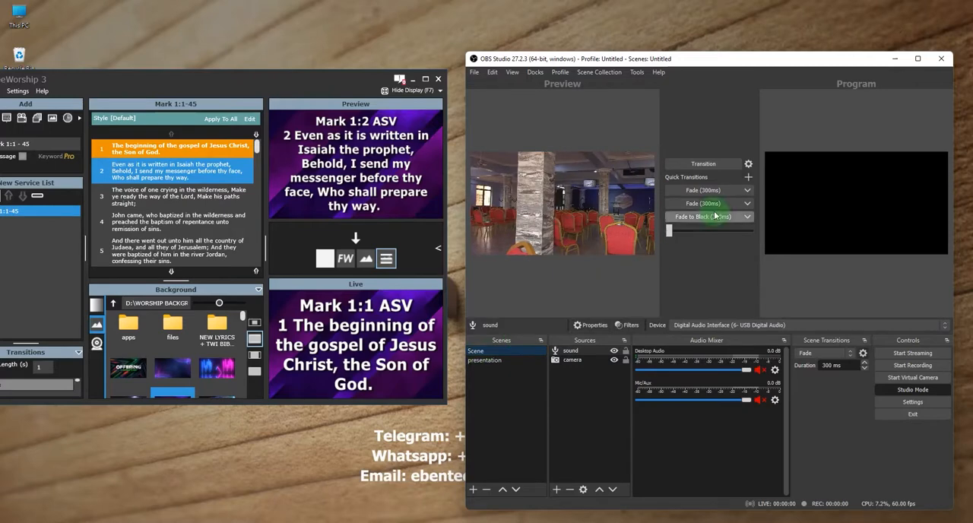
pyautogui.click(702, 164)
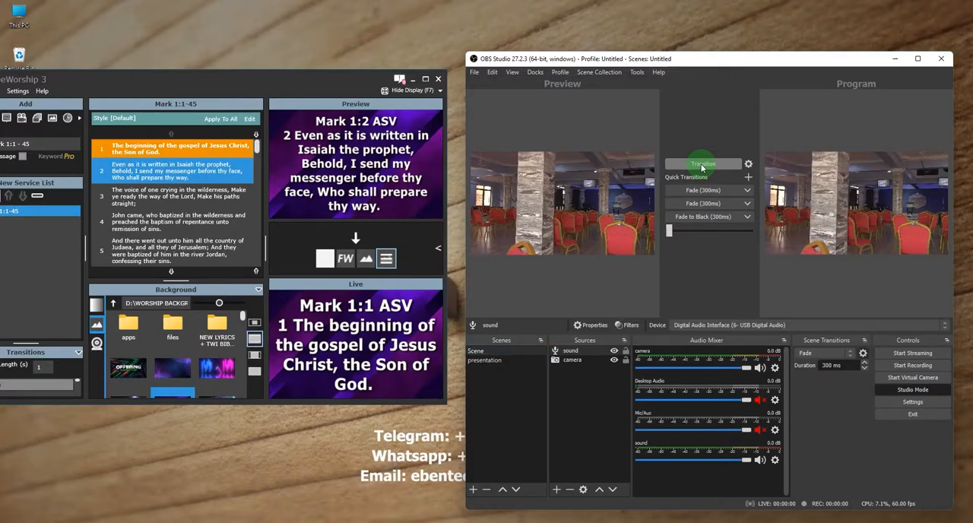
pyautogui.click(491, 361)
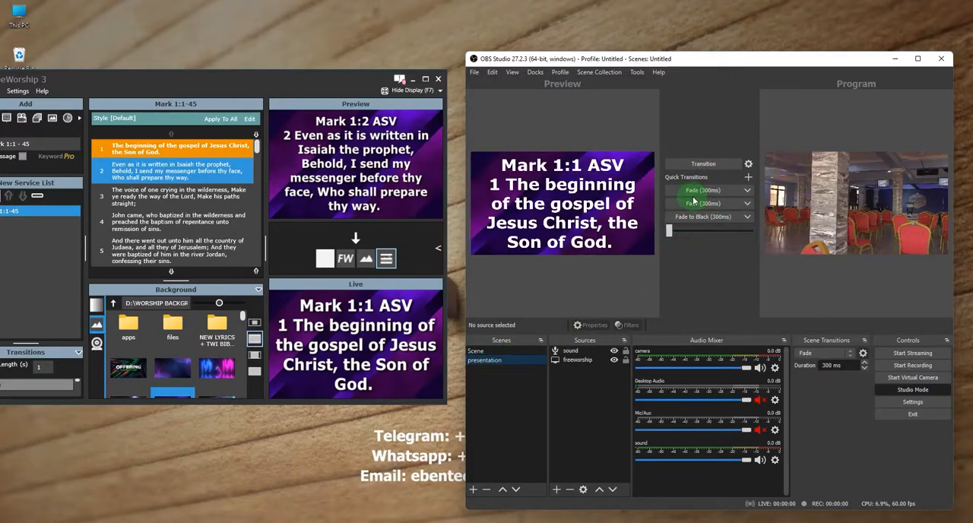
pyautogui.click(701, 165)
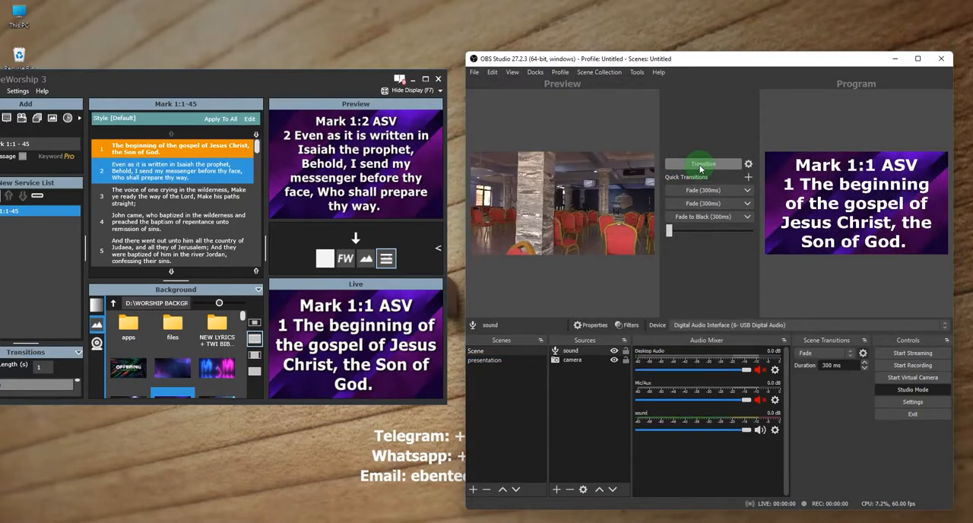
pyautogui.click(701, 165)
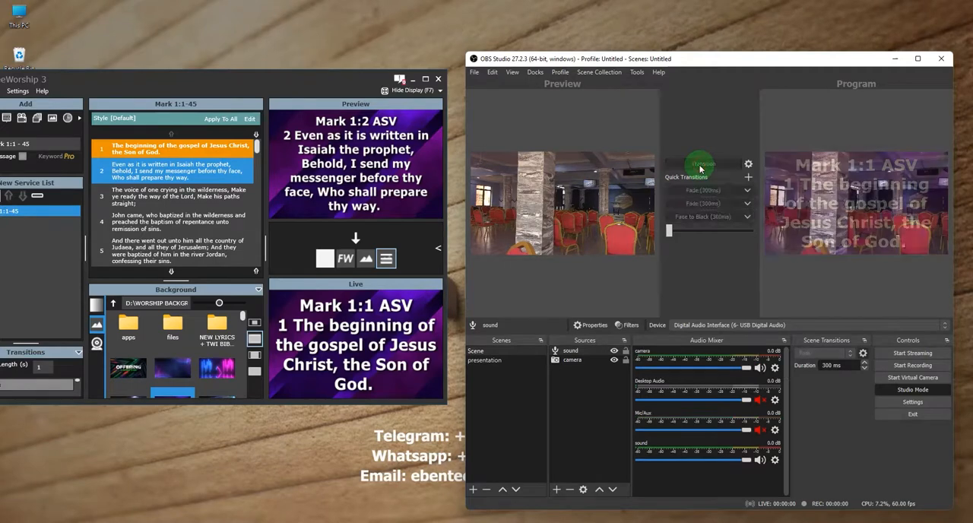
# Arrange both windows, then search FreeWorship's songs for "jesu" and put the first matching song's verse live.
pyautogui.moveTo(221, 81); pyautogui.dragTo(259, 85)
pyautogui.moveTo(653, 62); pyautogui.dragTo(666, 39)
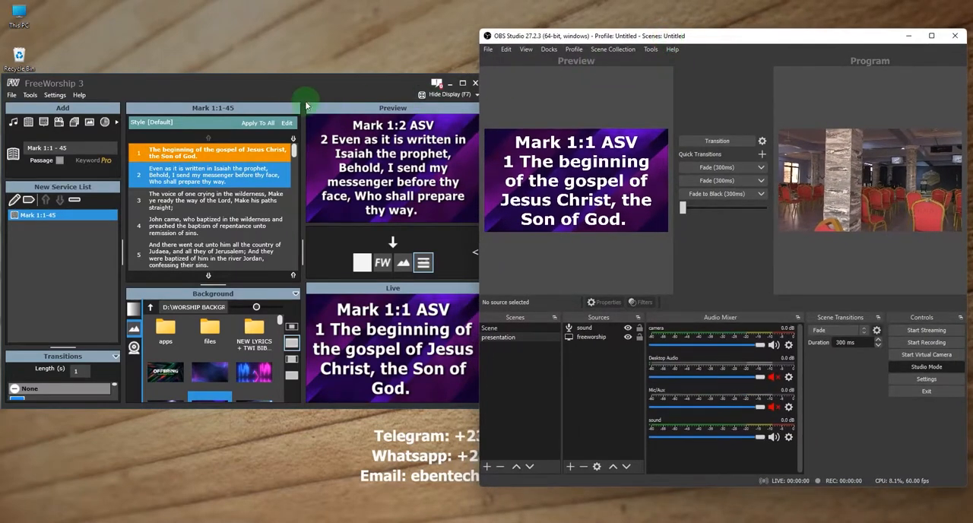
pyautogui.click(301, 84)
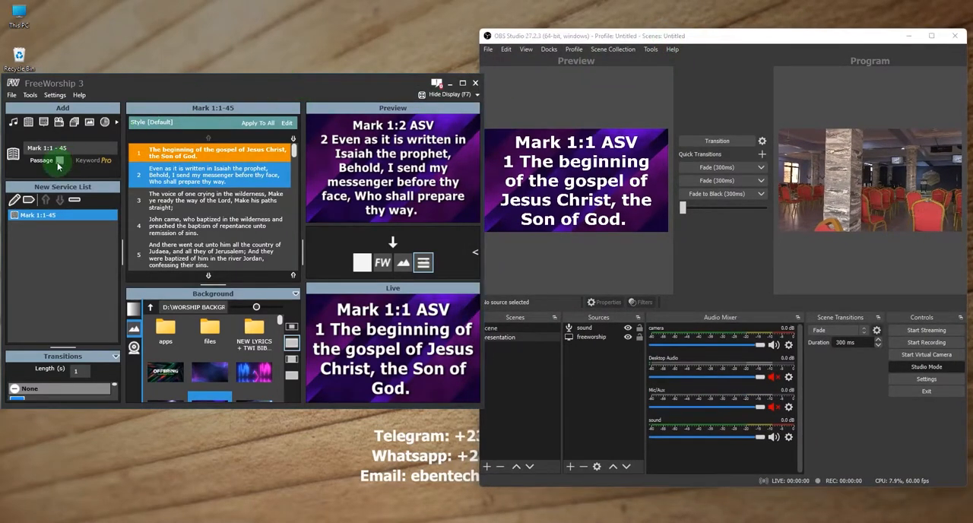
pyautogui.click(14, 122)
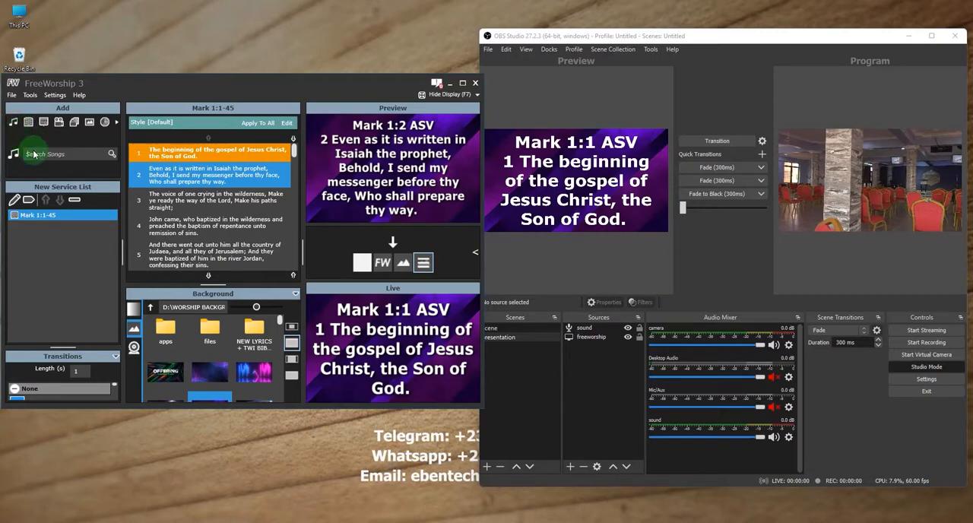
pyautogui.write('jesu')
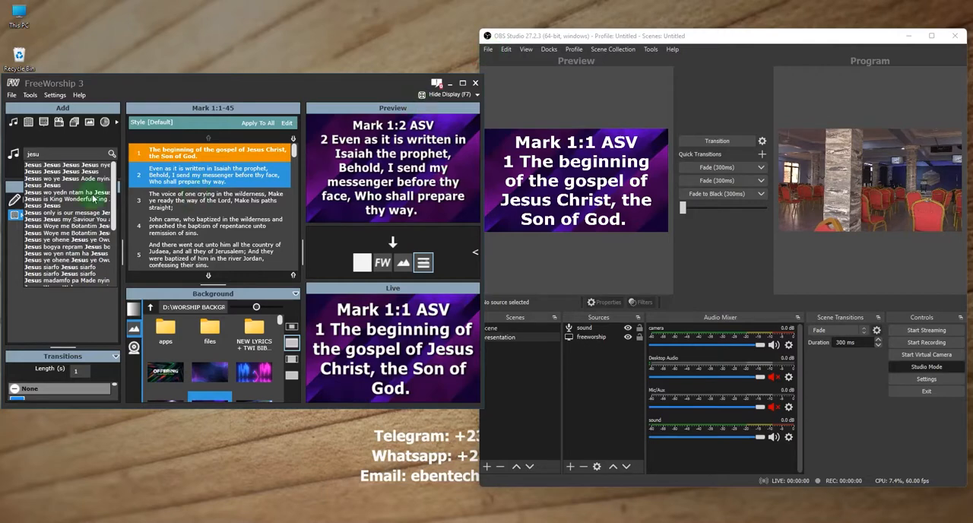
pyautogui.click(52, 166)
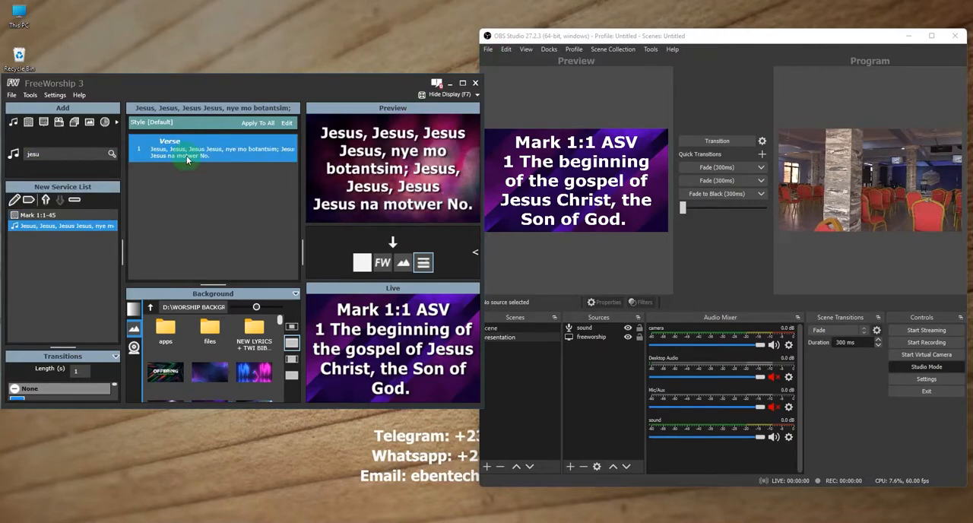
pyautogui.click(185, 150)
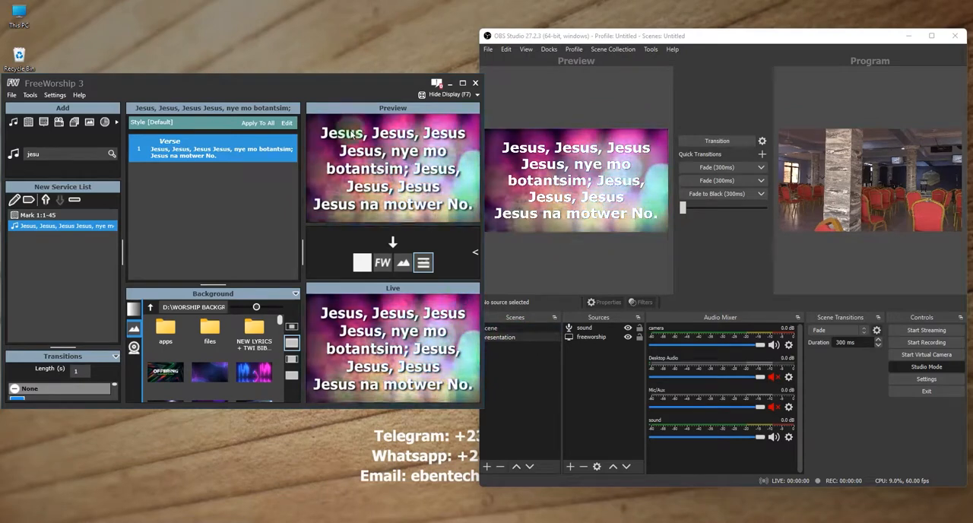
# Transition the presentation scene with the song lyrics to the program output, then fade back manually to the camera scene.
pyautogui.moveTo(343, 84); pyautogui.dragTo(328, 87)
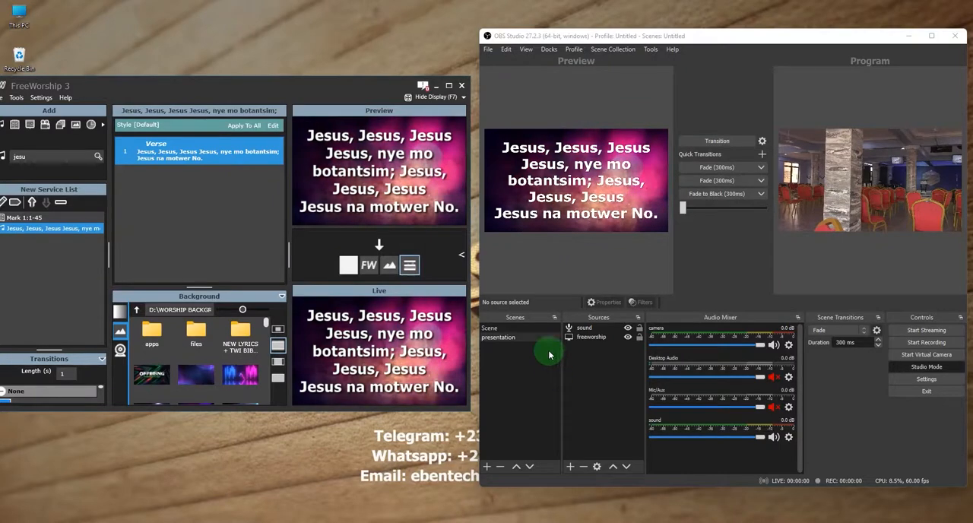
pyautogui.click(713, 141)
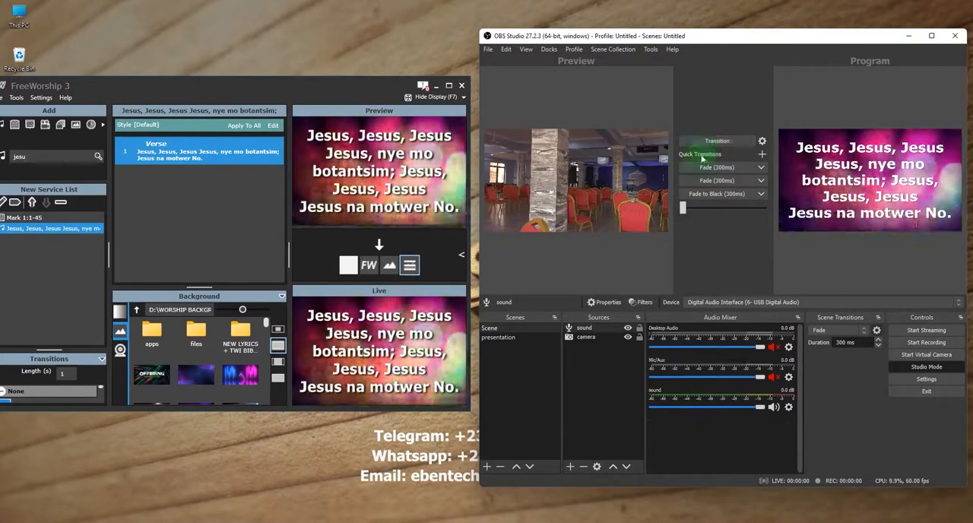
pyautogui.moveTo(685, 208); pyautogui.dragTo(763, 211)
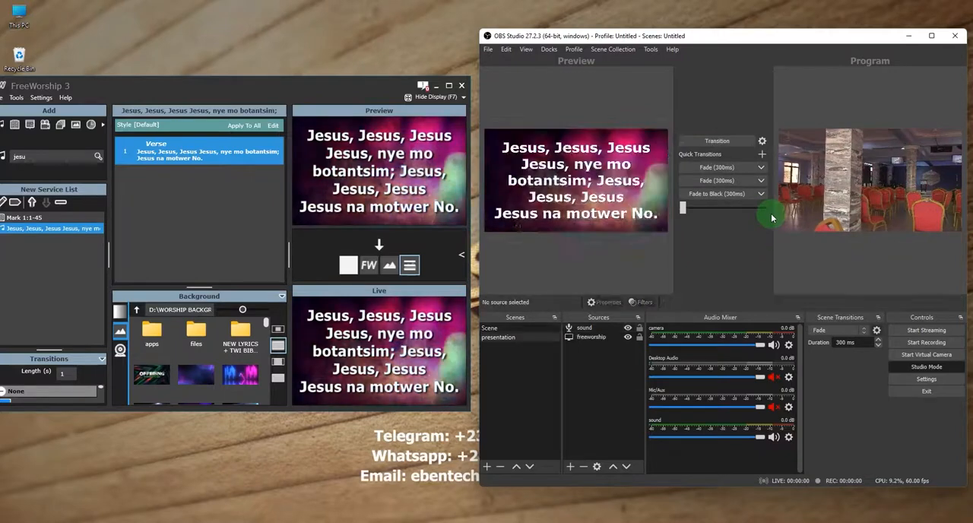
# Keep FreeWorship open and project the OBS program output fullscreen on the SAMSUNG 1920x1080 display.
pyautogui.click(461, 86)
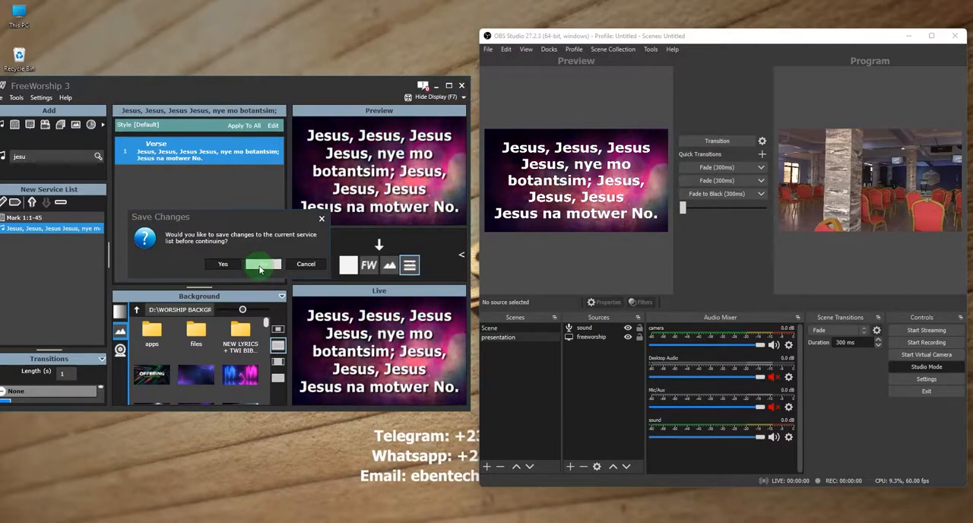
pyautogui.click(298, 265)
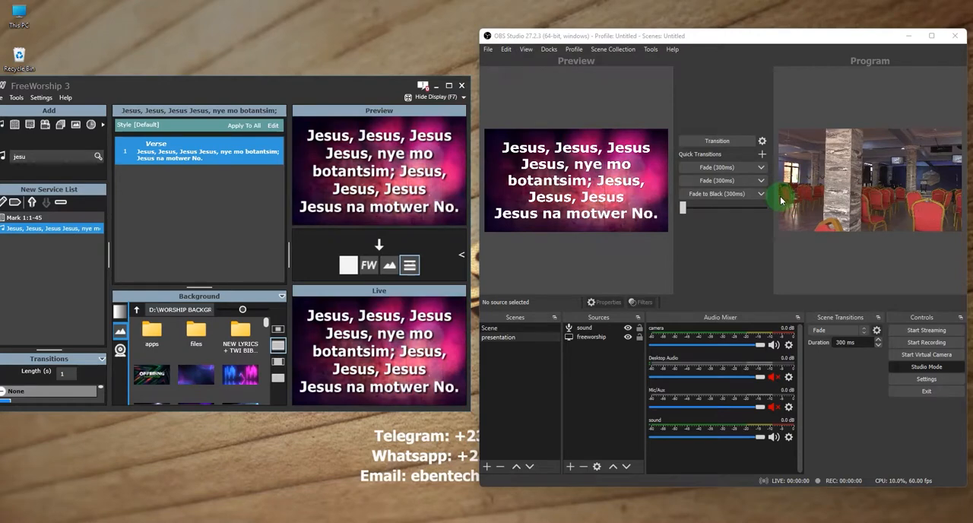
pyautogui.rightClick(856, 174)
pyautogui.moveTo(867, 177)
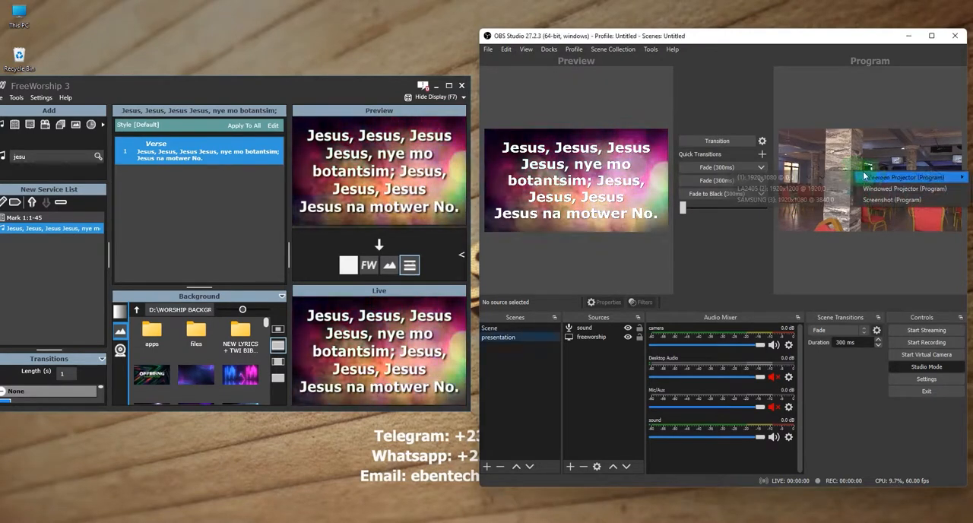
pyautogui.click(807, 199)
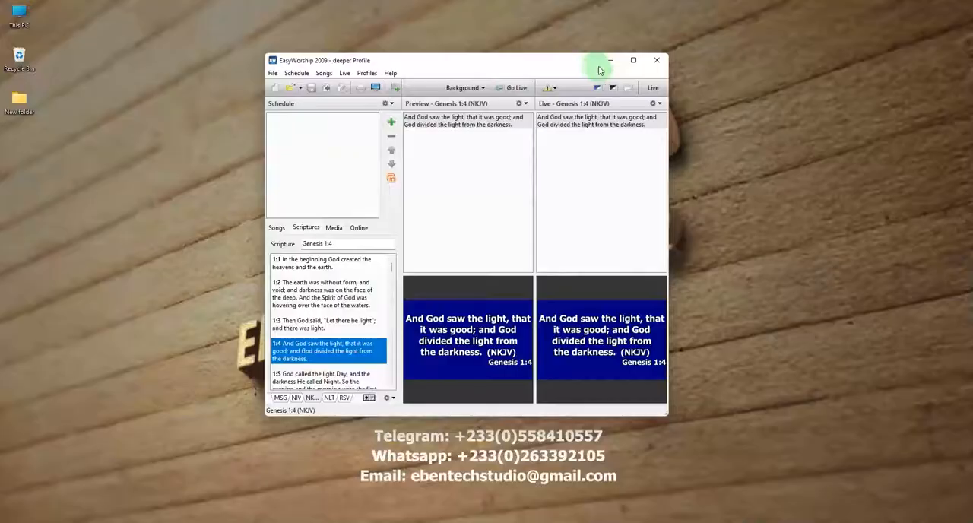
# In EasyWorship 2009, set the live output monitor to Secondary Monitor in the general options.
pyautogui.click(344, 73)
pyautogui.click(360, 177)
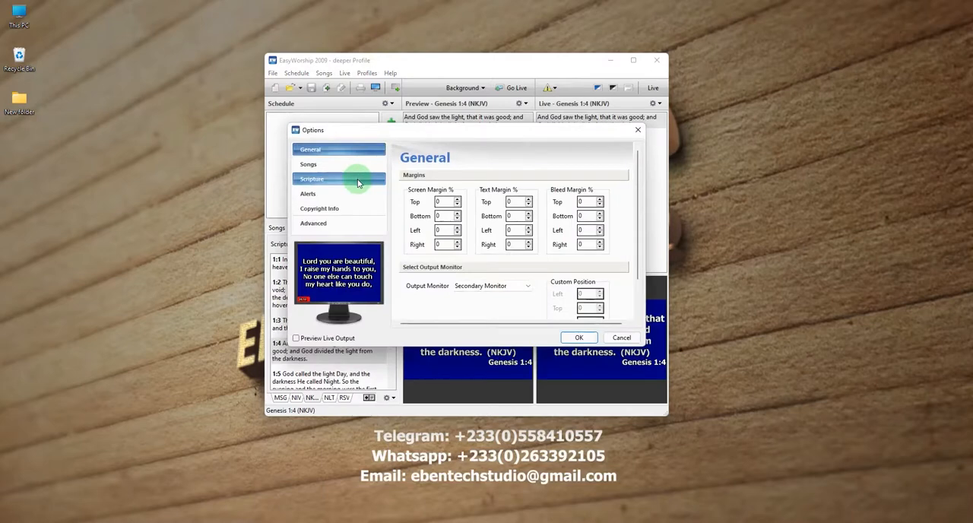
pyautogui.click(485, 287)
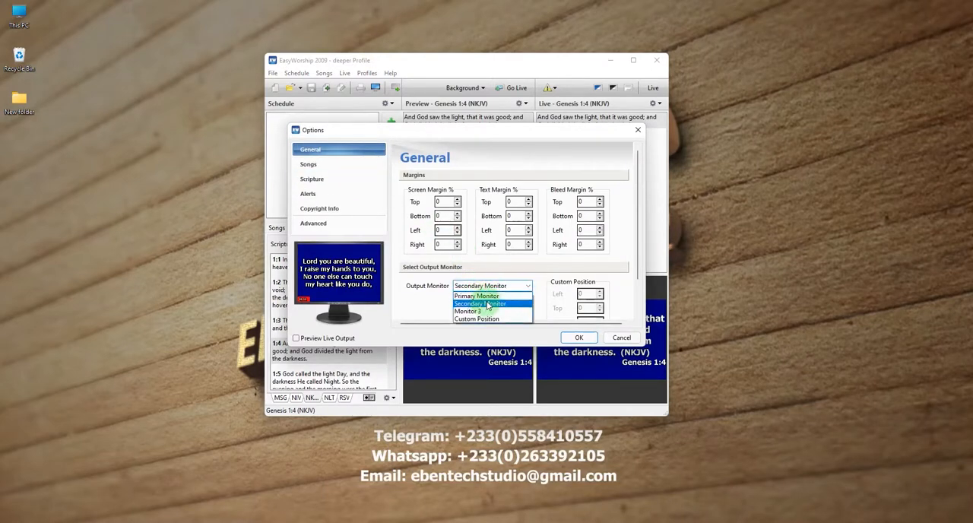
pyautogui.click(503, 307)
pyautogui.click(578, 339)
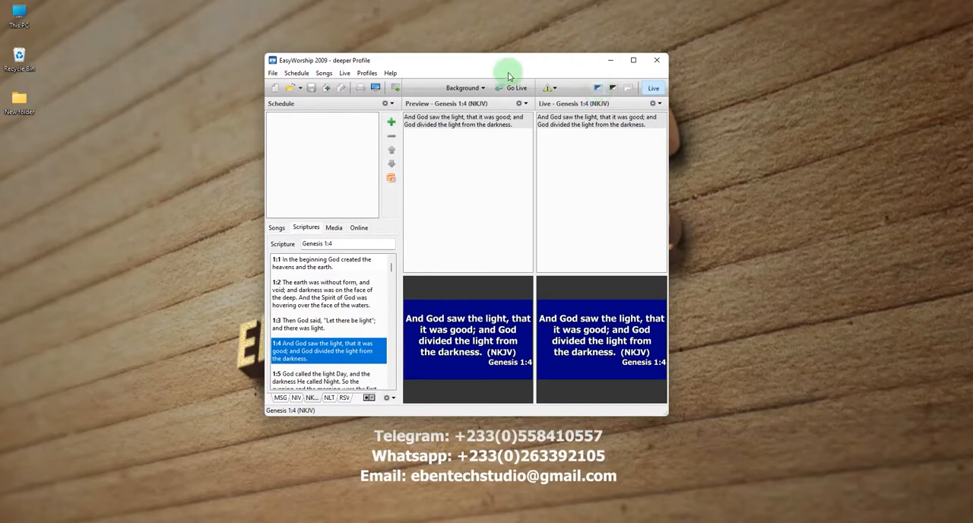
# Bring up the main OBS Studio window and arrange it side by side with EasyWorship.
pyautogui.moveTo(511, 65); pyautogui.dragTo(405, 56)
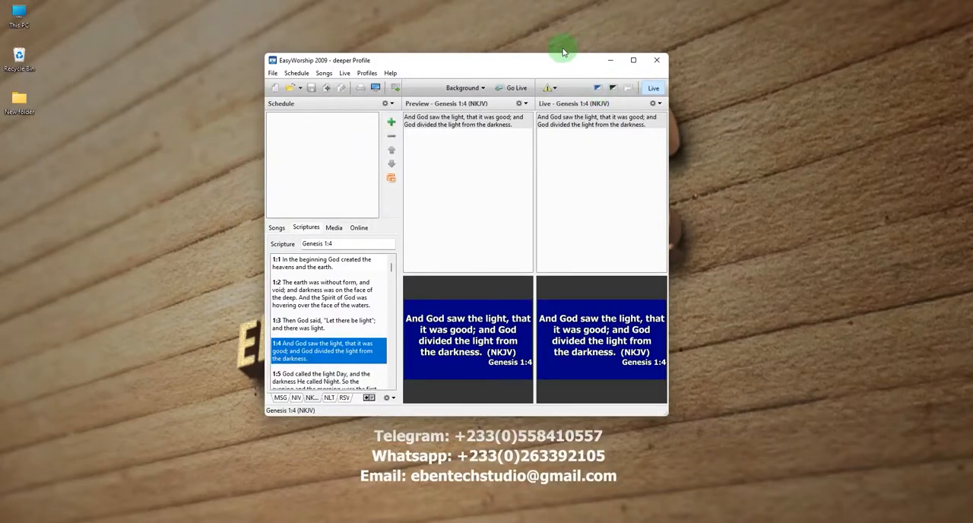
pyautogui.moveTo(511, 65); pyautogui.dragTo(405, 56)
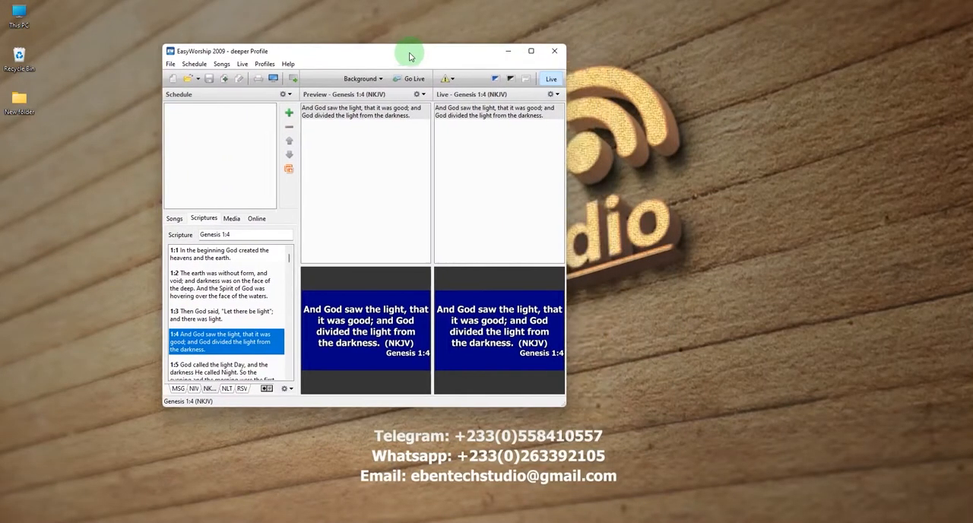
pyautogui.click(700, 521)
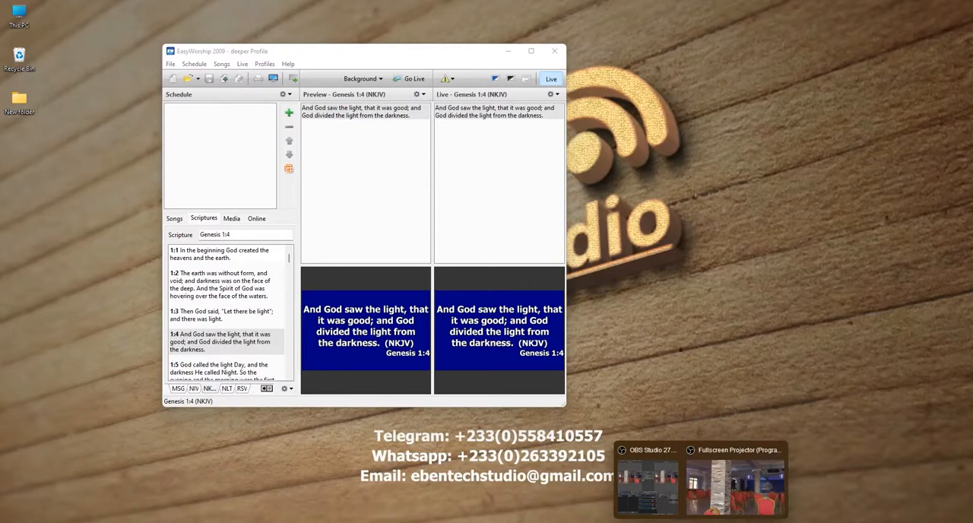
pyautogui.click(669, 494)
pyautogui.moveTo(719, 27); pyautogui.dragTo(743, 29)
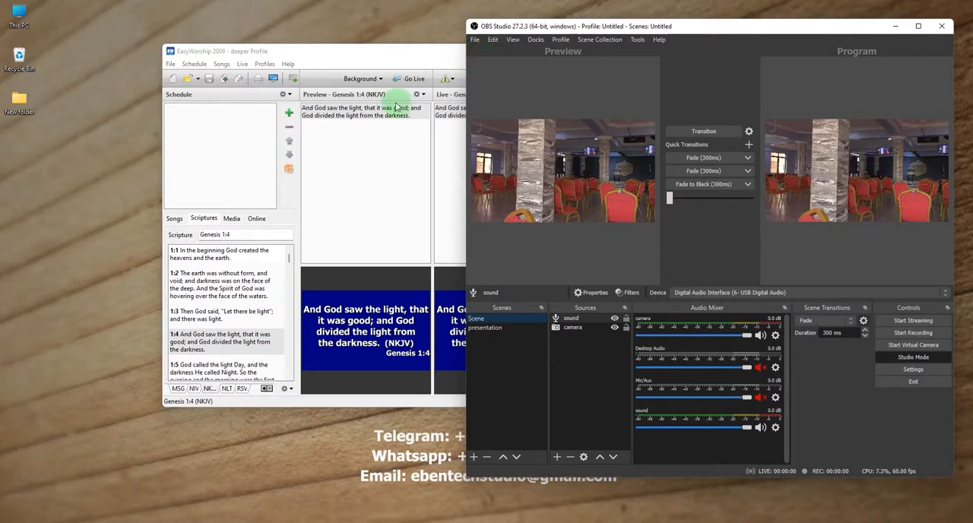
pyautogui.moveTo(402, 48); pyautogui.dragTo(332, 51)
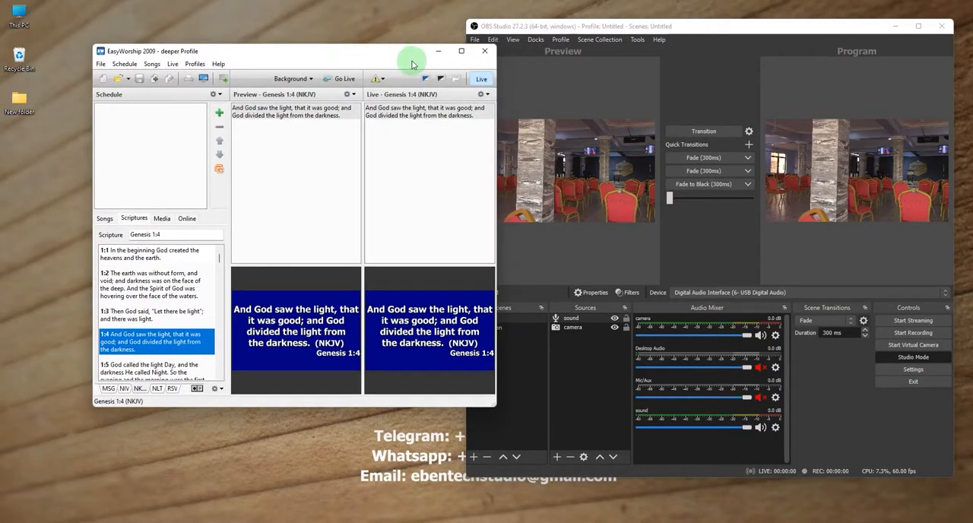
pyautogui.moveTo(391, 52); pyautogui.dragTo(342, 42)
# Load the presentation scene into the preview and check its freeworship display capture source.
pyautogui.click(486, 327)
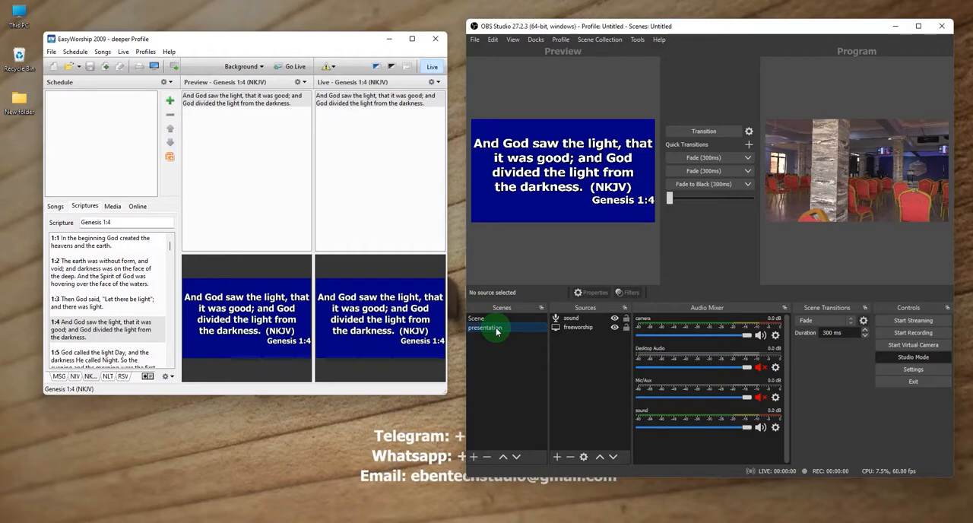
pyautogui.click(578, 328)
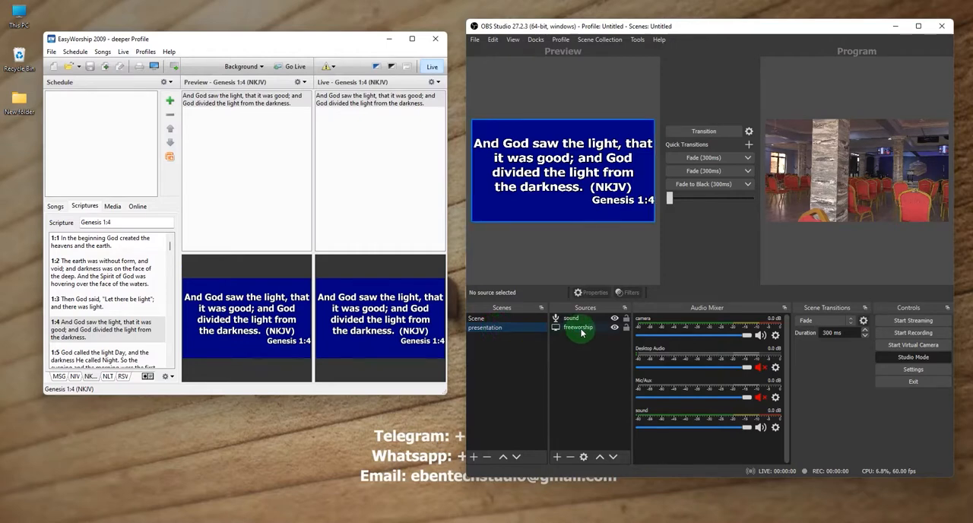
pyautogui.rightClick(581, 331)
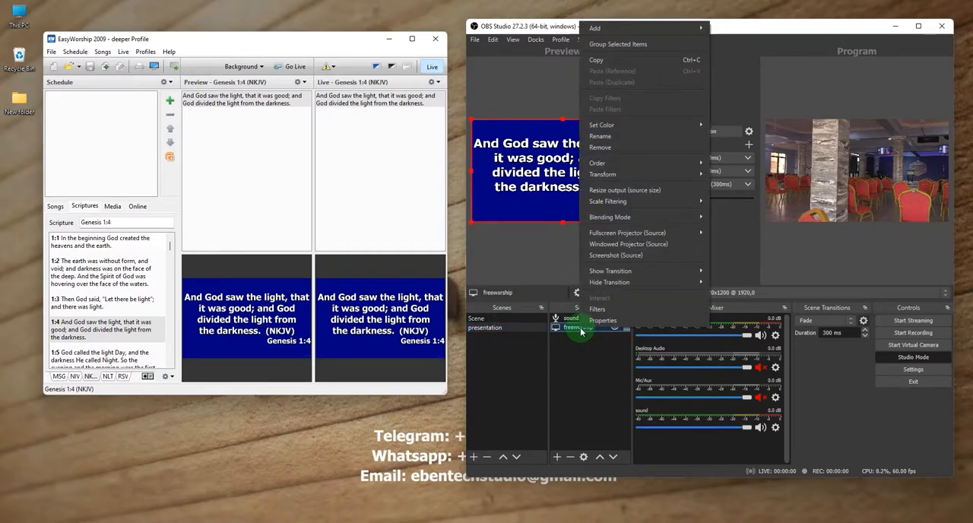
pyautogui.moveTo(596, 123)
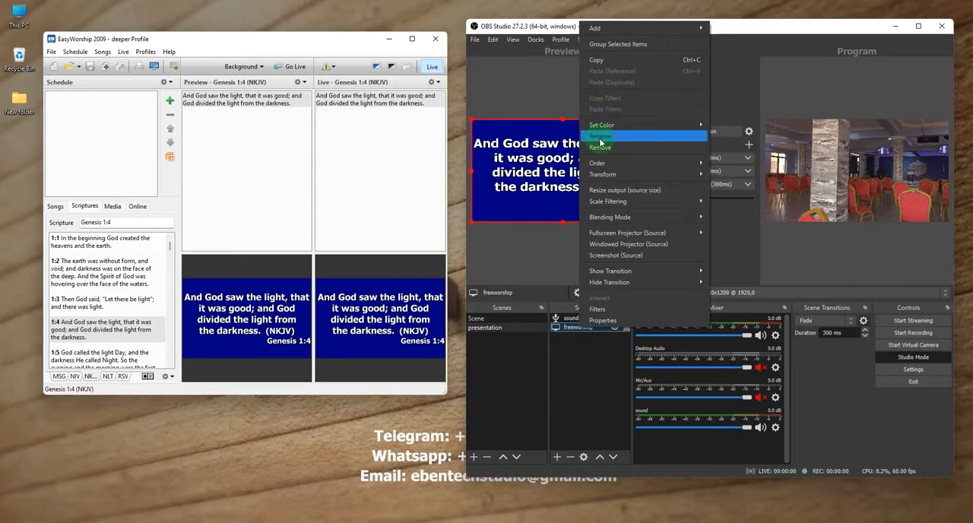
pyautogui.click(580, 366)
pyautogui.click(581, 327)
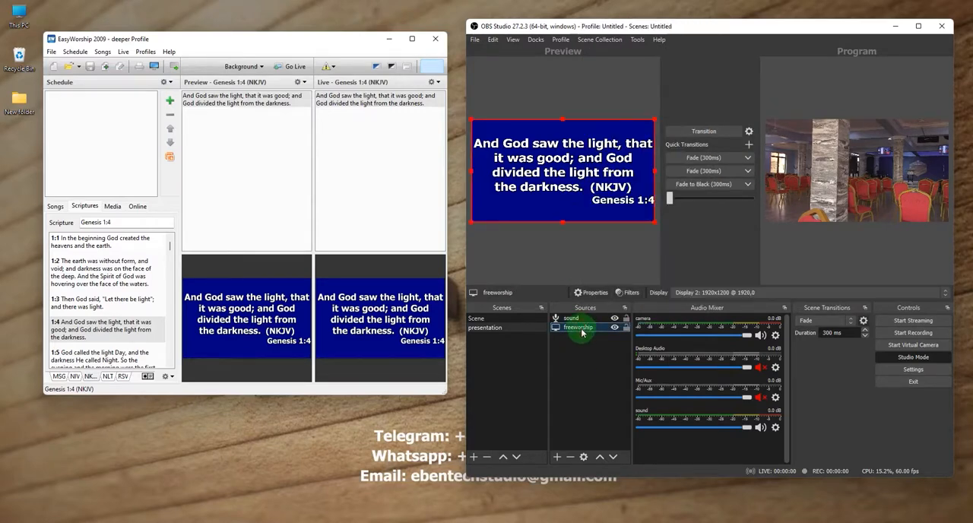
# Remove the freeworship display capture source from the presentation scene and keep that scene selected.
pyautogui.click(571, 457)
pyautogui.click(740, 267)
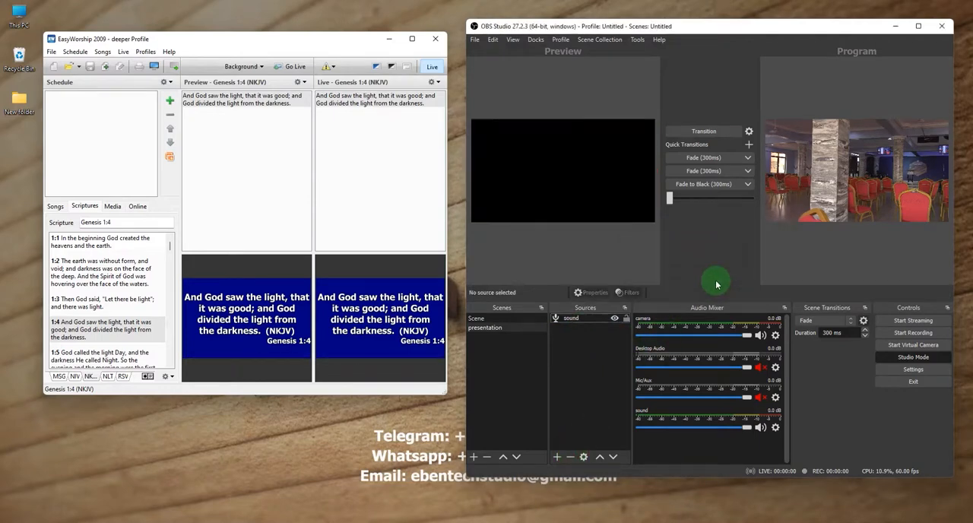
pyautogui.click(514, 332)
pyautogui.click(582, 319)
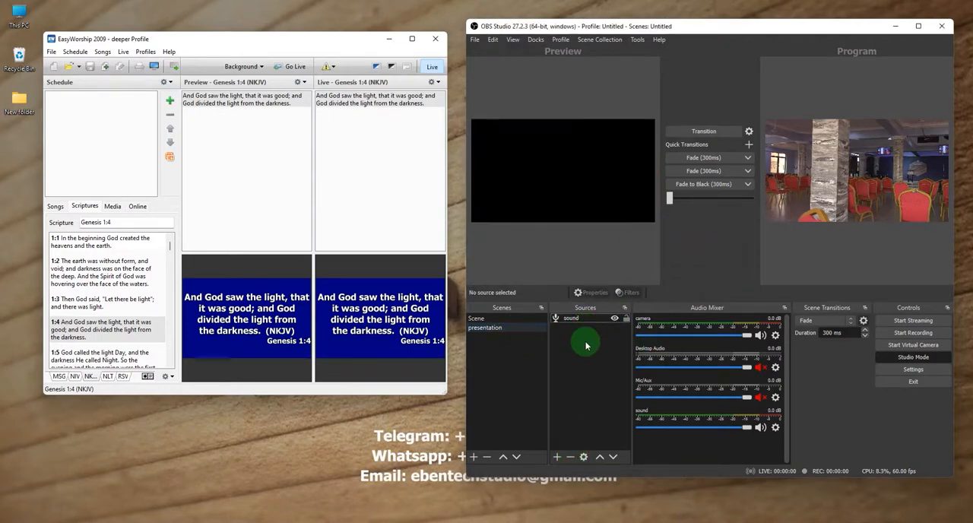
# Add a new display capture source named easyworship to the presentation scene.
pyautogui.click(558, 457)
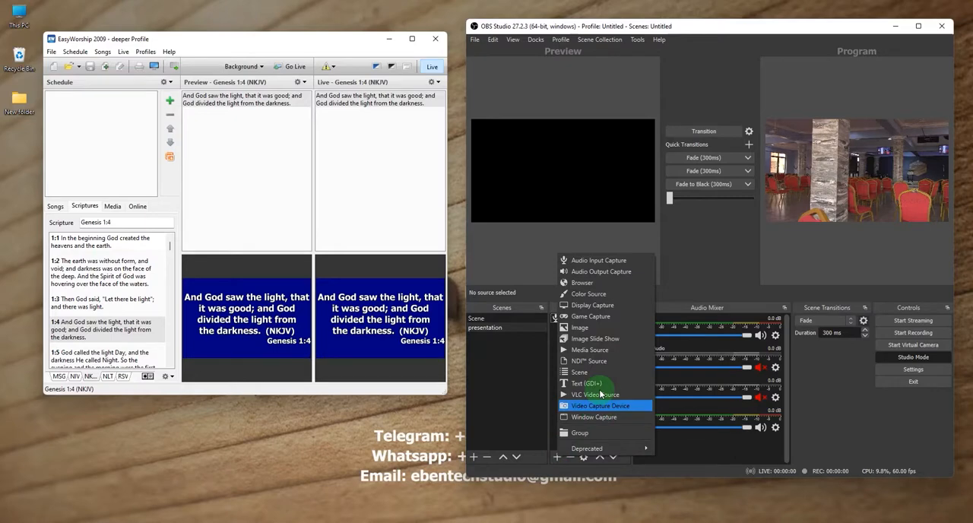
pyautogui.click(591, 304)
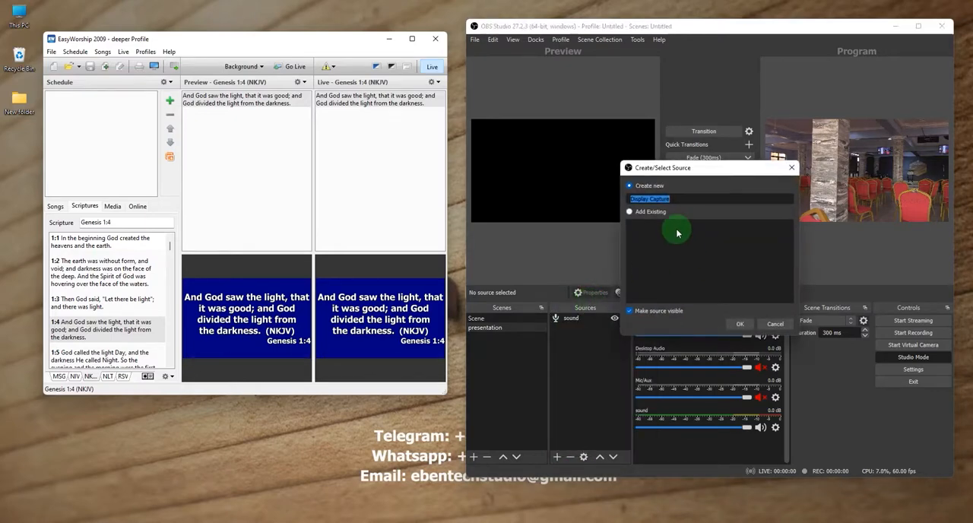
pyautogui.write('easyworship')
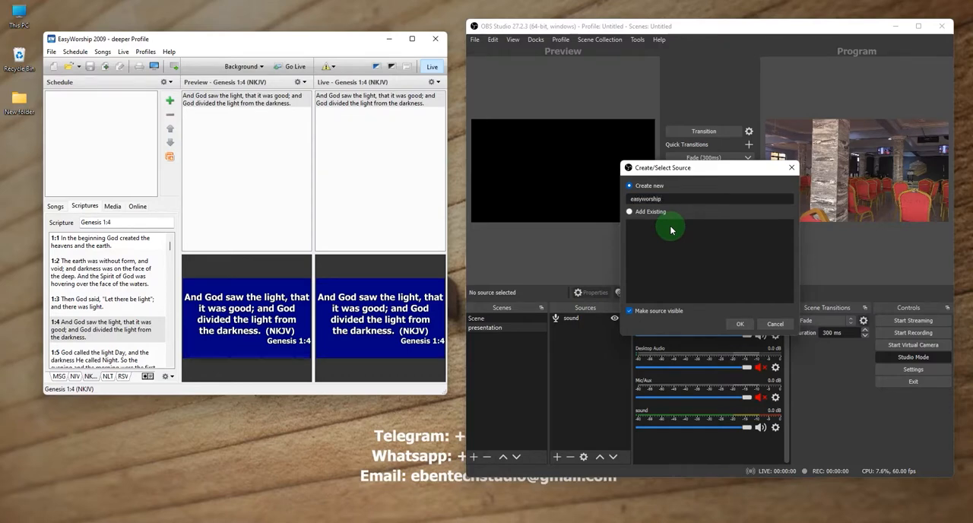
pyautogui.press('Return')
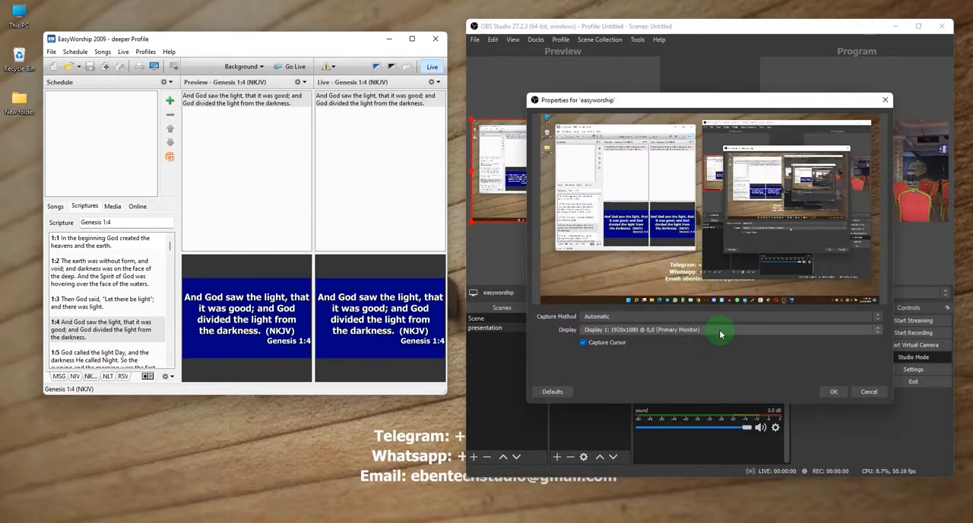
# Set the easyworship source to capture Display 2: 1920x1200 @ 1920,0 and accept its properties.
pyautogui.click(721, 330)
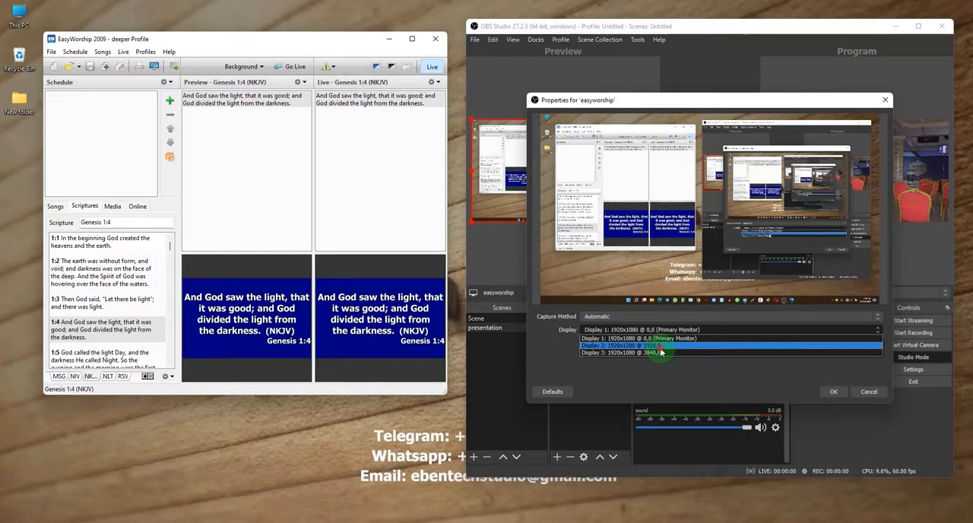
pyautogui.click(659, 347)
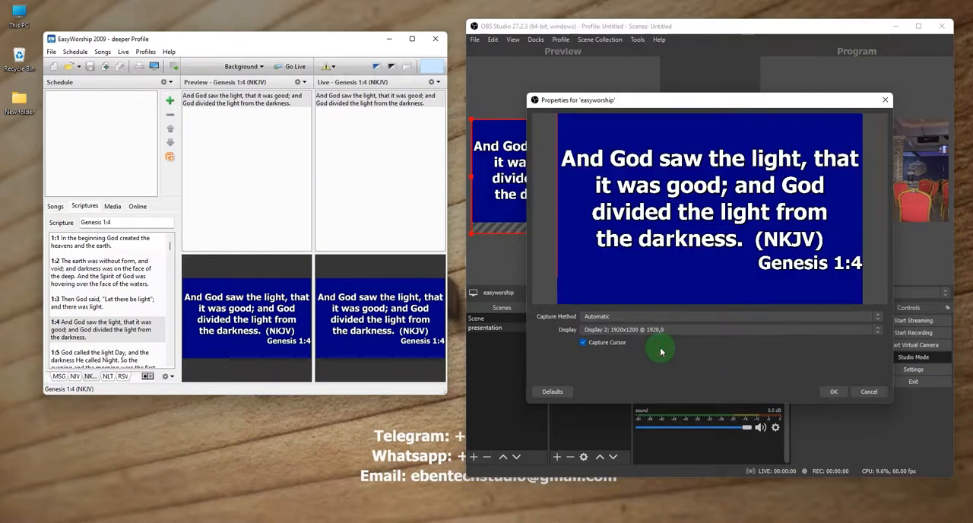
pyautogui.click(834, 391)
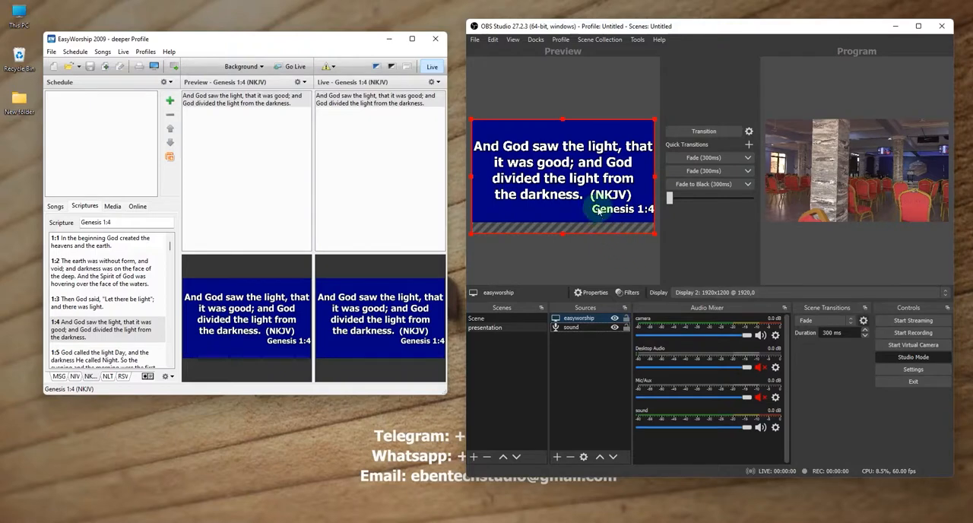
# Stretch the easyworship source to fill the canvas and transition the presentation scene to the program output.
pyautogui.hotkey('ctrl', 's')
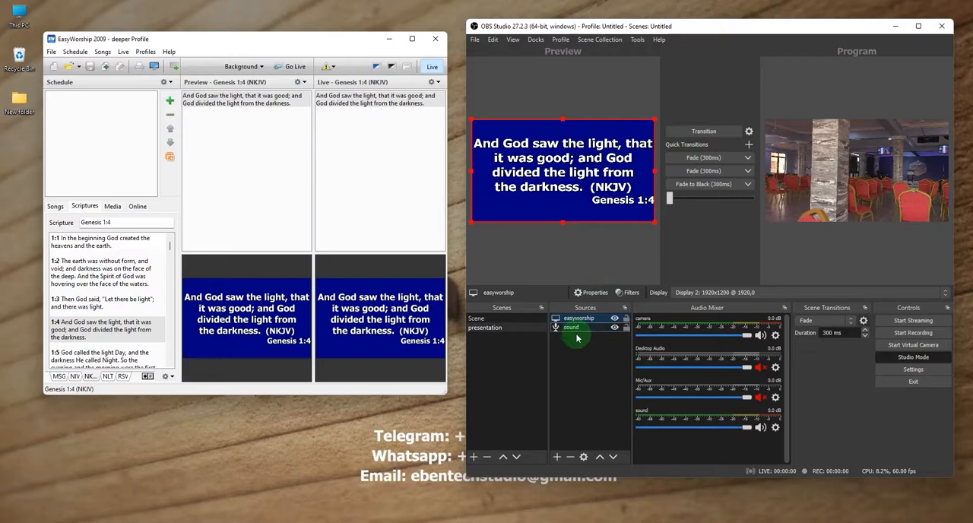
pyautogui.click(693, 133)
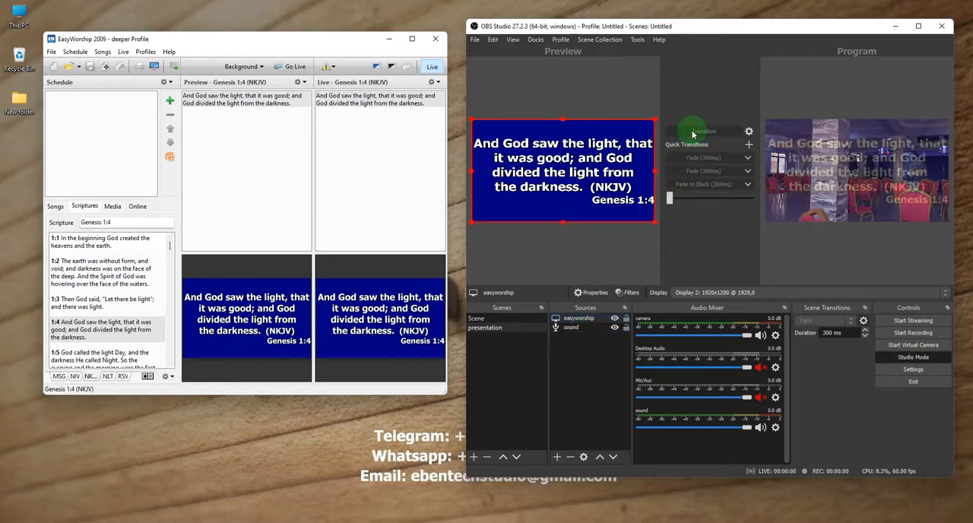